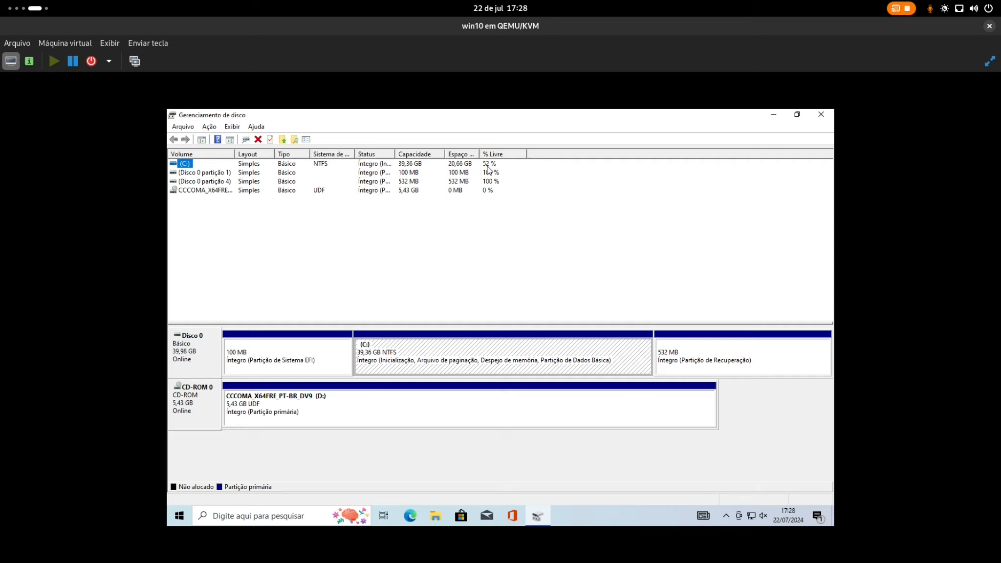
Examine the recovery, EFI system and C: partitions on Disco 0 one after another
{"action": "left_click", "coordinate": [709, 365]}
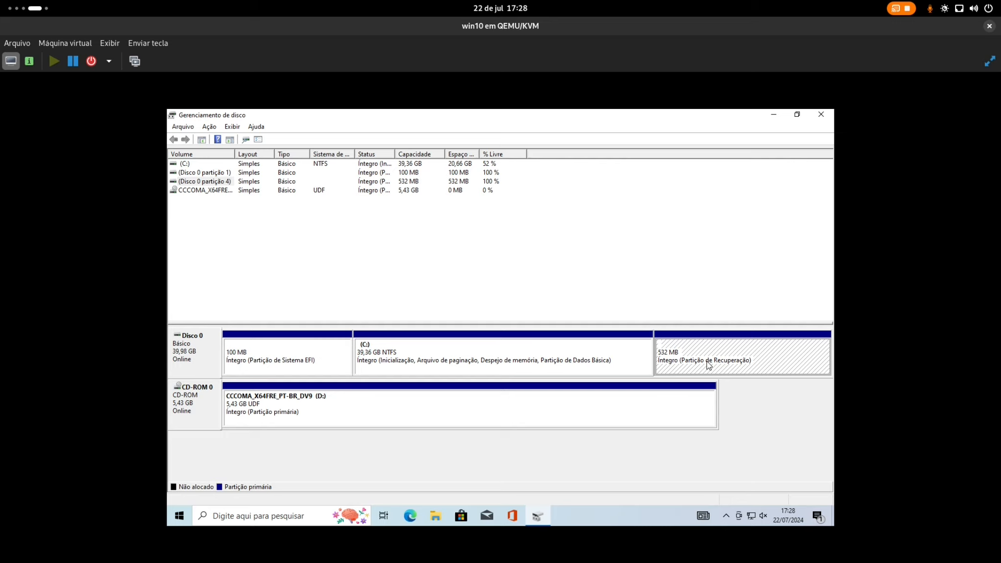
{"action": "left_click", "coordinate": [244, 346]}
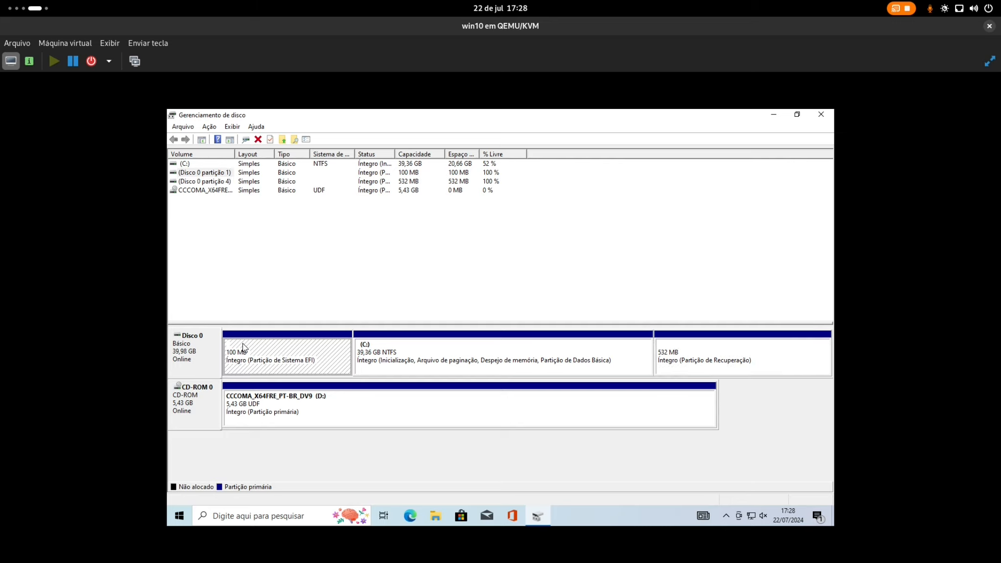
{"action": "left_click", "coordinate": [475, 360]}
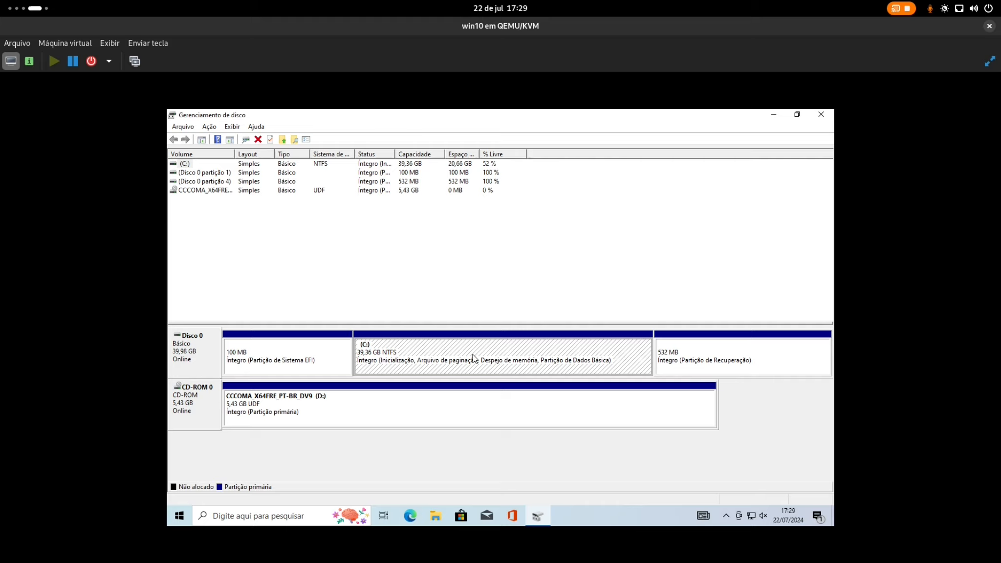
Open the shrink settings for the C: volume and clear the proposed amount of space to shrink
{"action": "right_click", "coordinate": [539, 349]}
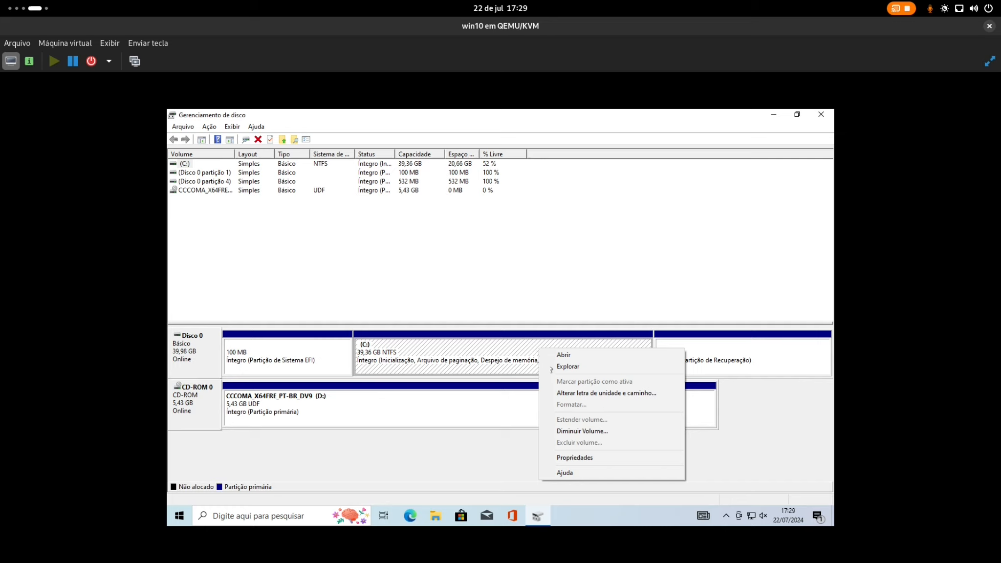
{"action": "left_click", "coordinate": [573, 432]}
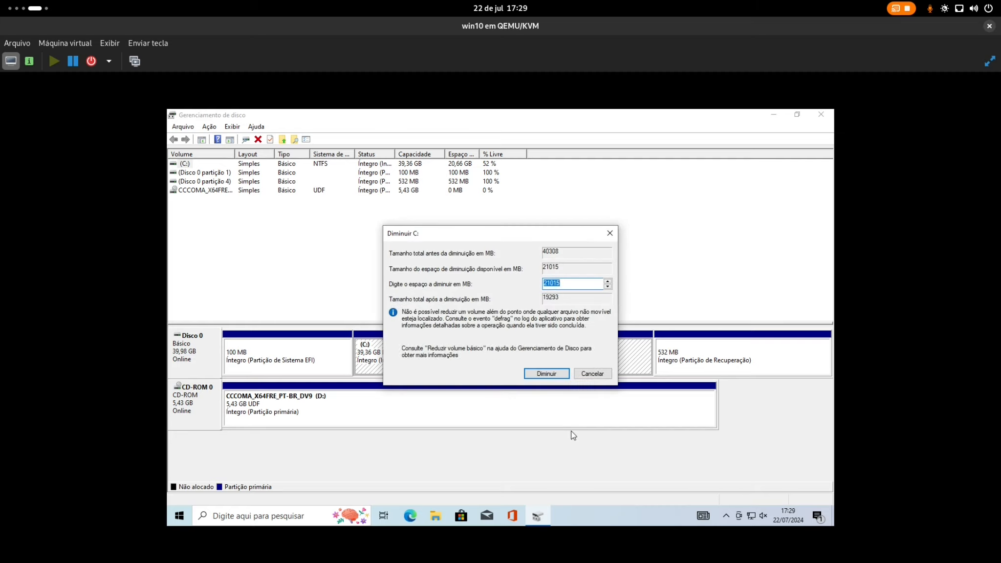
{"action": "left_click", "coordinate": [573, 283]}
{"action": "key", "text": "BackSpace"}
{"action": "key", "text": "BackSpace"}
{"action": "key", "text": "BackSpace"}
{"action": "key", "text": "BackSpace"}
{"action": "key", "text": "BackSpace"}
{"action": "type", "text": "6"}
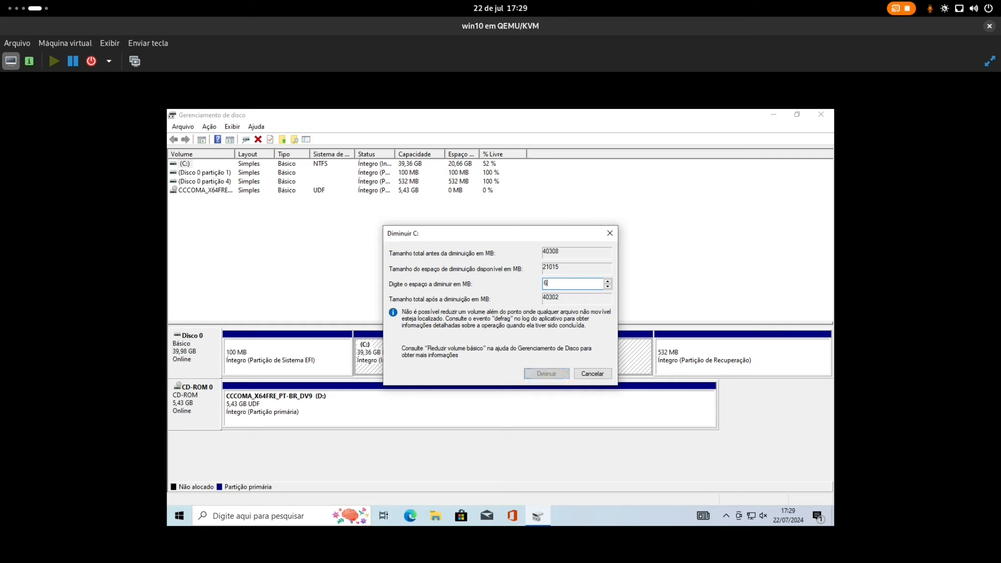
{"action": "type", "text": "0000"}
{"action": "key", "text": "BackSpace"}
{"action": "key", "text": "BackSpace"}
{"action": "key", "text": "BackSpace"}
{"action": "key", "text": "BackSpace"}
{"action": "key", "text": "BackSpace"}
Shrink the C: volume by 20000 MB
{"action": "type", "text": "200"}
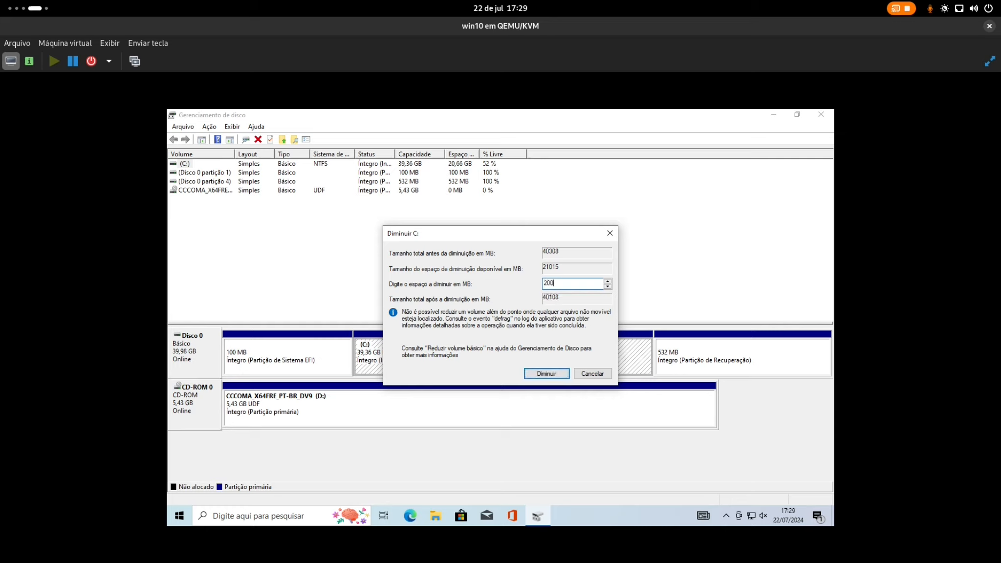
{"action": "type", "text": "00"}
{"action": "left_click", "coordinate": [554, 377]}
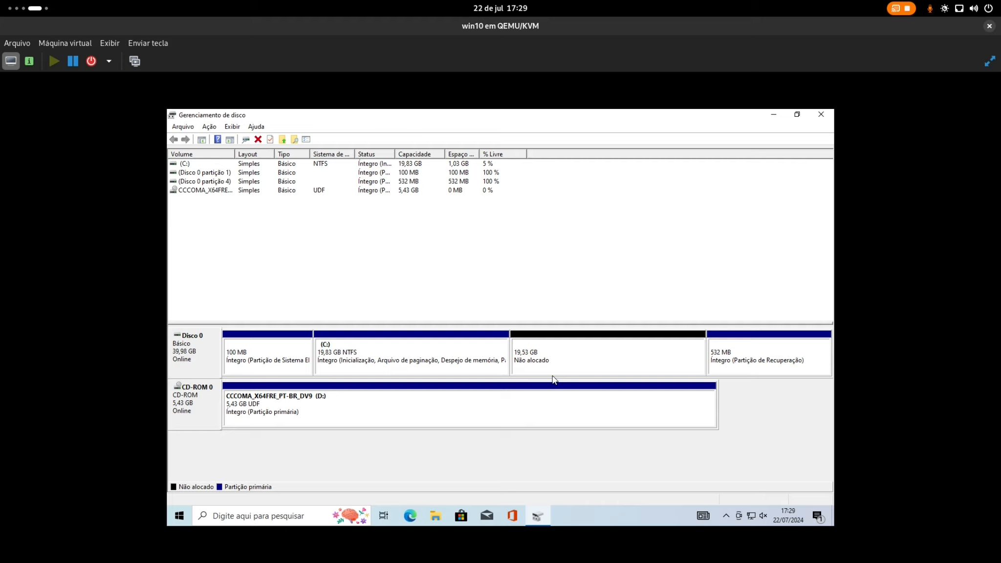
Shut down Windows in the virtual machine
{"action": "left_click", "coordinate": [177, 518]}
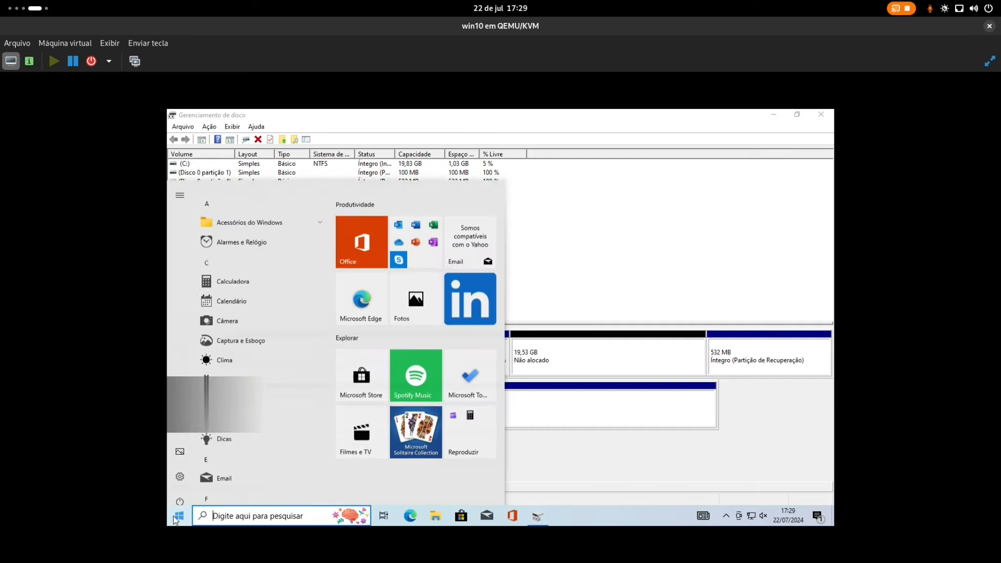
{"action": "left_click", "coordinate": [193, 492]}
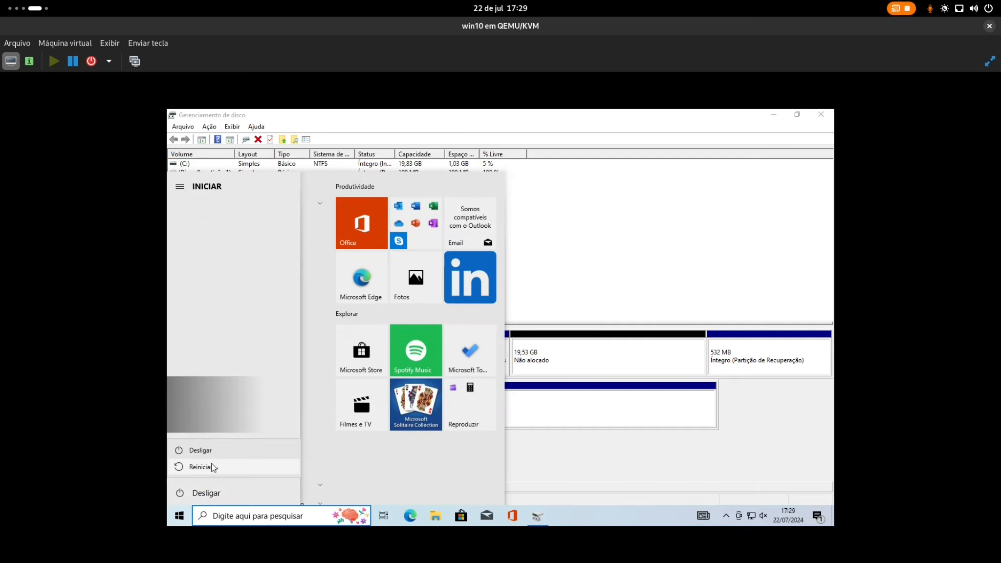
{"action": "left_click", "coordinate": [214, 451]}
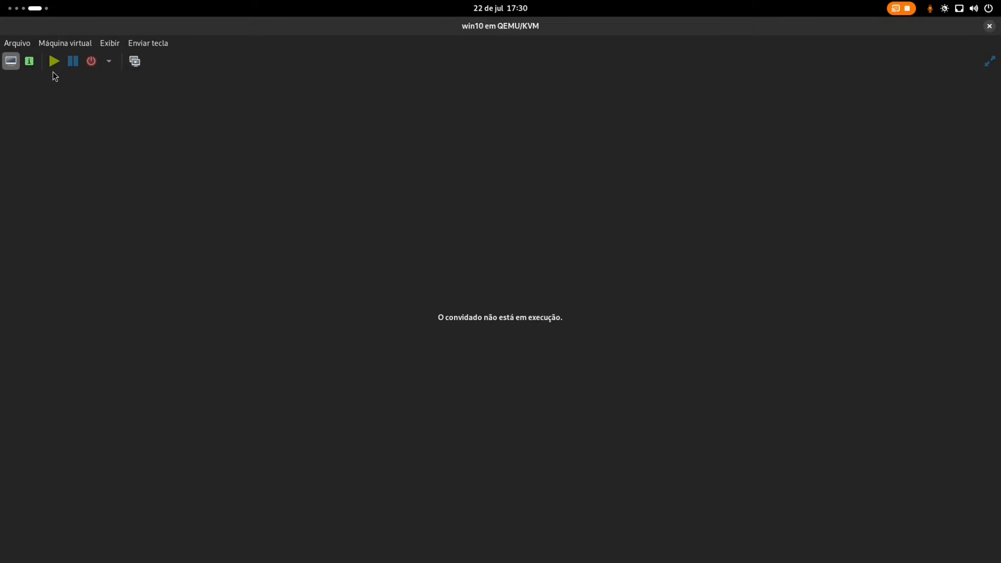
Enable CDROM SATA 1 as a boot device in the virtual machine's hardware details and apply the change
{"action": "left_click", "coordinate": [38, 60]}
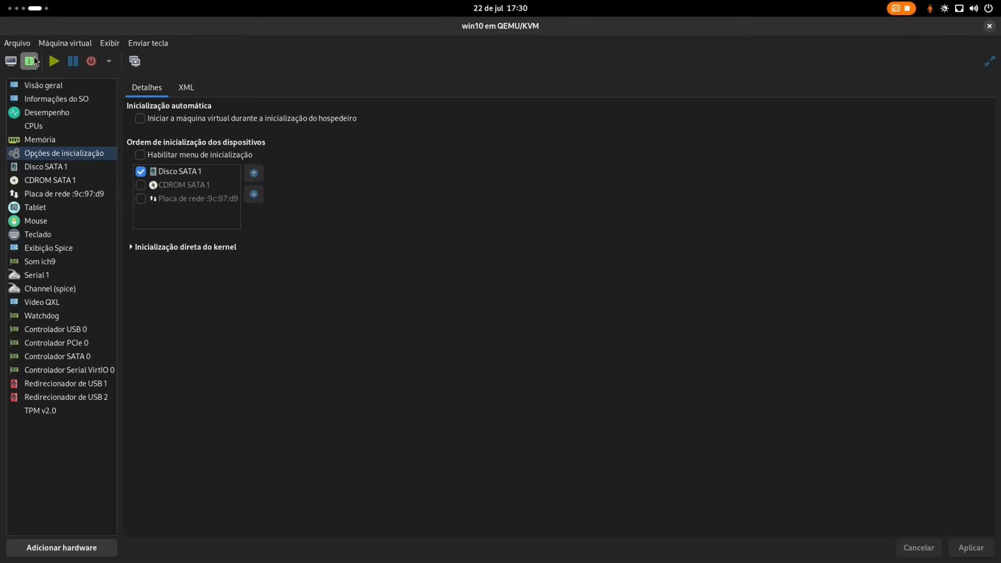
{"action": "left_click", "coordinate": [141, 185]}
{"action": "left_click", "coordinate": [49, 180]}
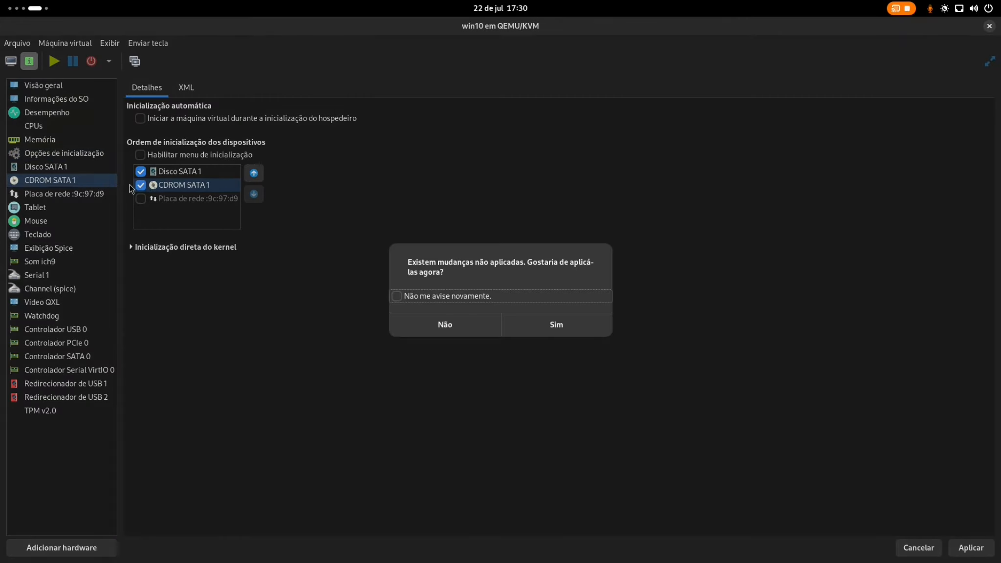
{"action": "left_click", "coordinate": [539, 318]}
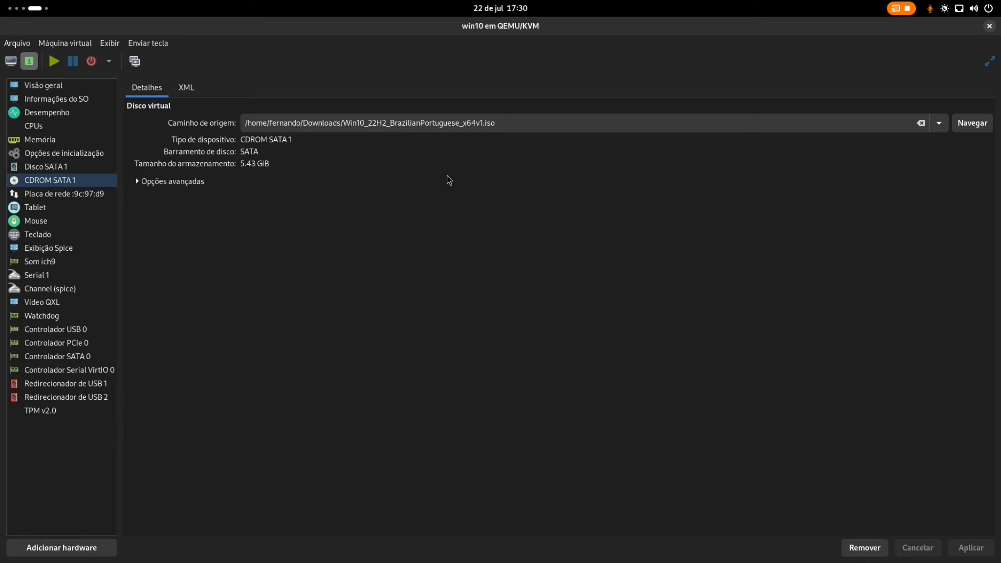
Attach Fedora-Workstation-Live-x86_64-40-1.14.iso to CDROM SATA 1, apply it and accept using the disk shared with another guest
{"action": "left_click", "coordinate": [963, 124]}
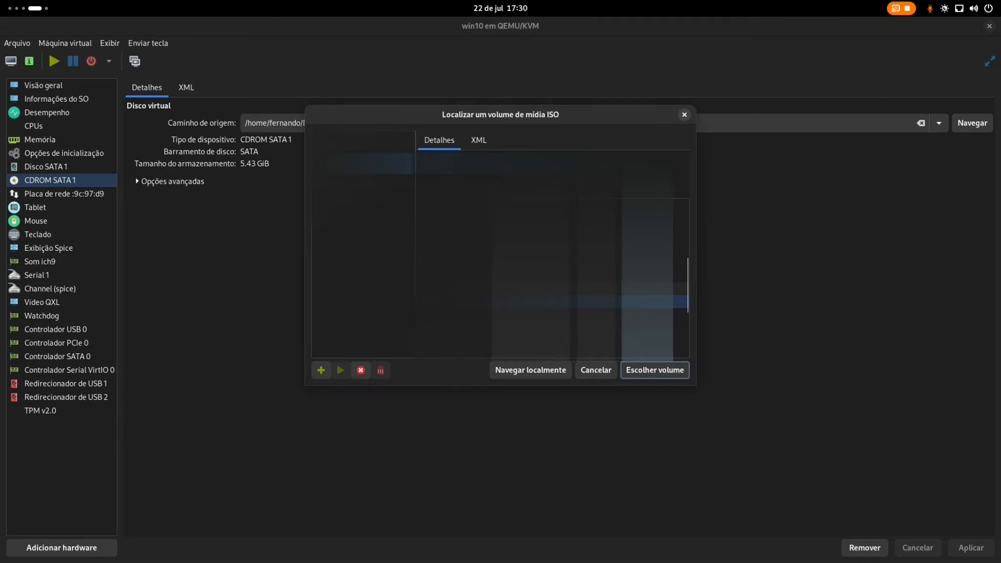
{"action": "scroll", "coordinate": [553, 288], "scroll_direction": "down", "scroll_amount": 3}
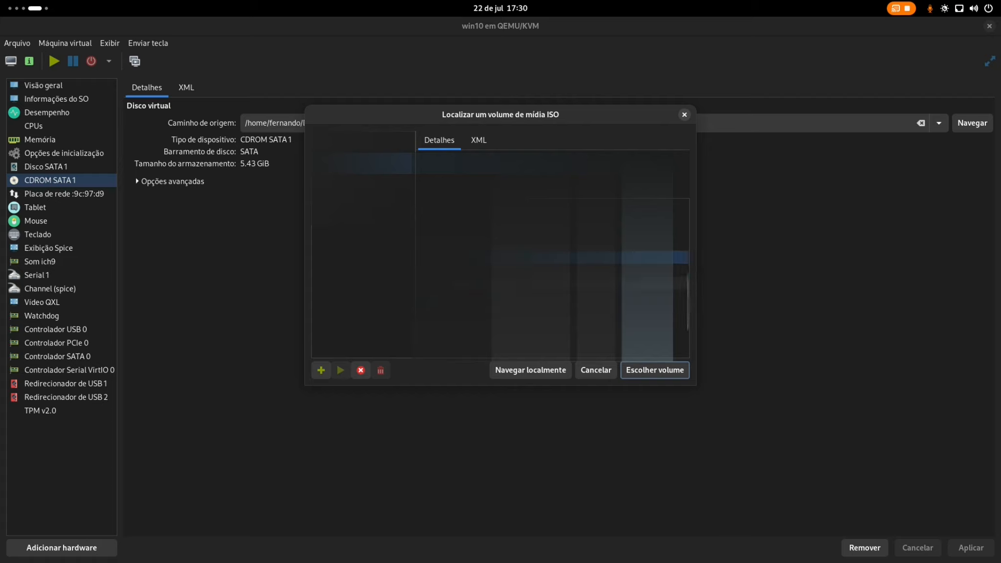
{"action": "scroll", "coordinate": [552, 287], "scroll_direction": "up", "scroll_amount": 1}
{"action": "left_click", "coordinate": [648, 370]}
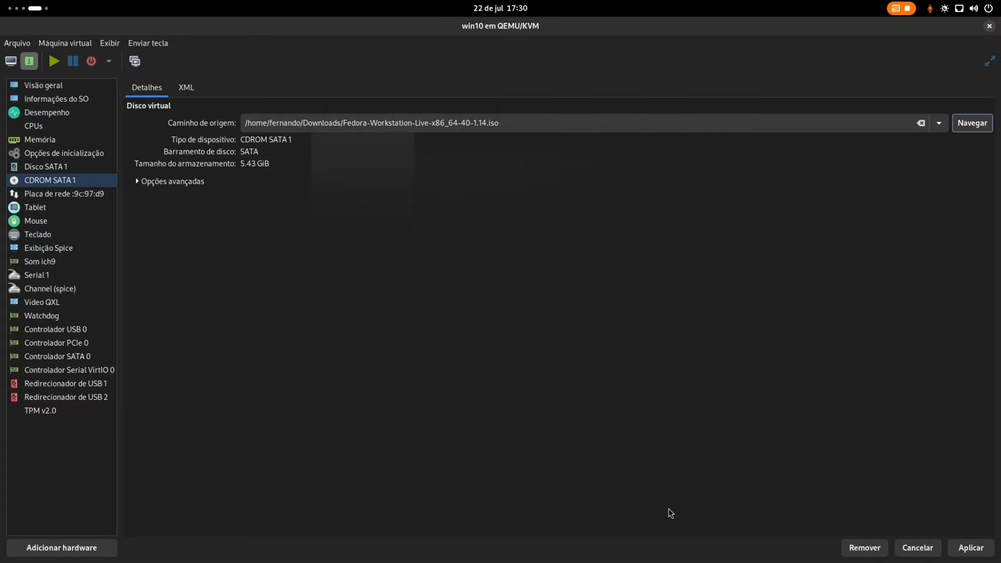
{"action": "left_click", "coordinate": [971, 548]}
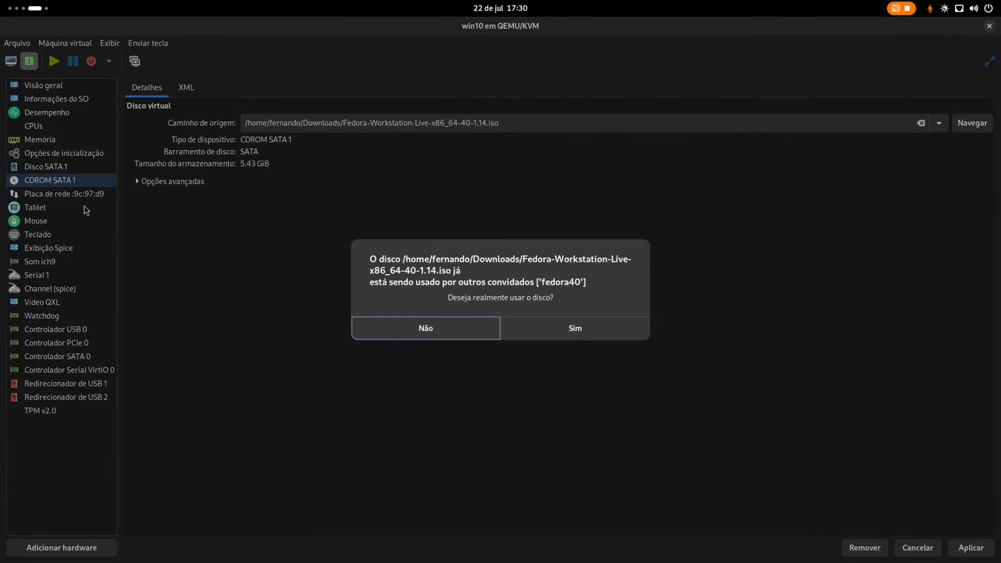
{"action": "left_click", "coordinate": [515, 325]}
Move CDROM SATA 1 above Disco SATA 1 in the boot order and apply the change
{"action": "left_click", "coordinate": [78, 156]}
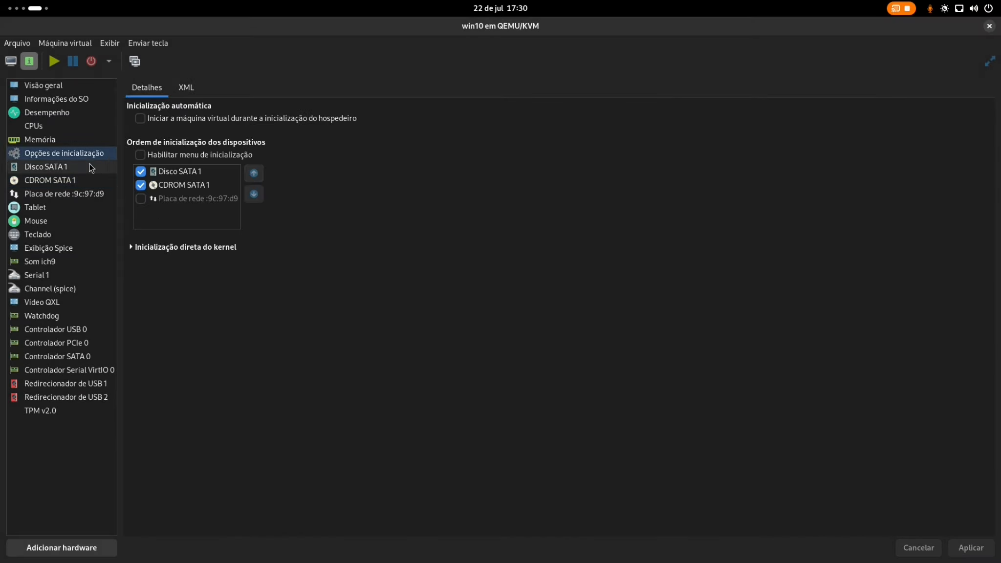
{"action": "left_click", "coordinate": [187, 187]}
{"action": "left_click", "coordinate": [254, 172]}
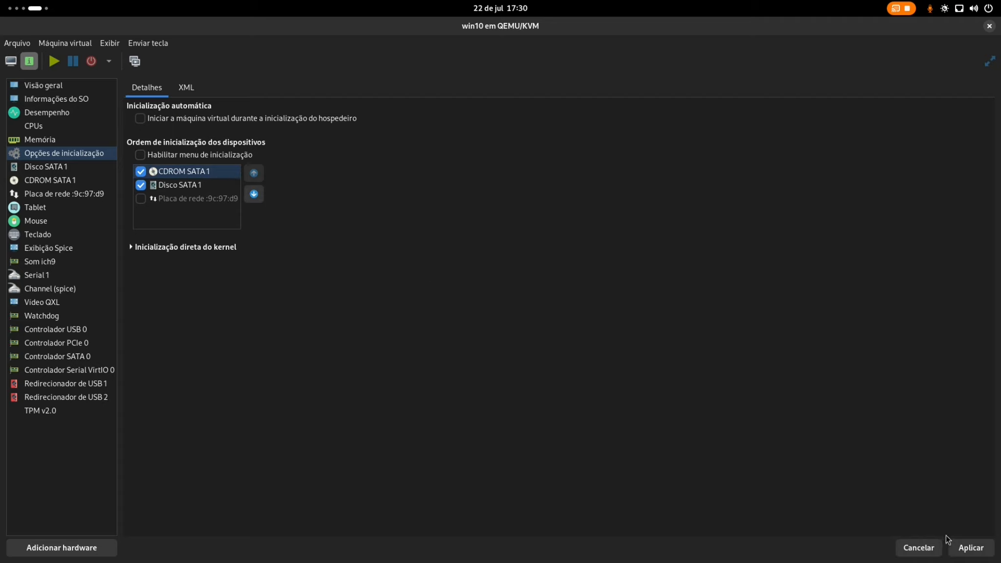
{"action": "left_click", "coordinate": [971, 548]}
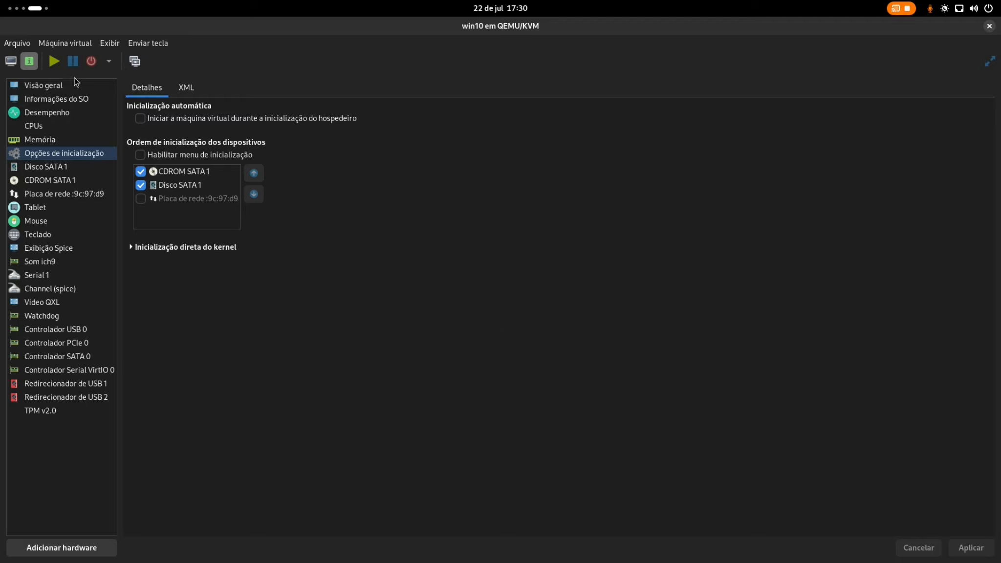
Start the virtual machine, show its console and boot the Start Fedora-Workstation-Live 40 entry
{"action": "left_click", "coordinate": [54, 61]}
{"action": "left_click", "coordinate": [11, 61]}
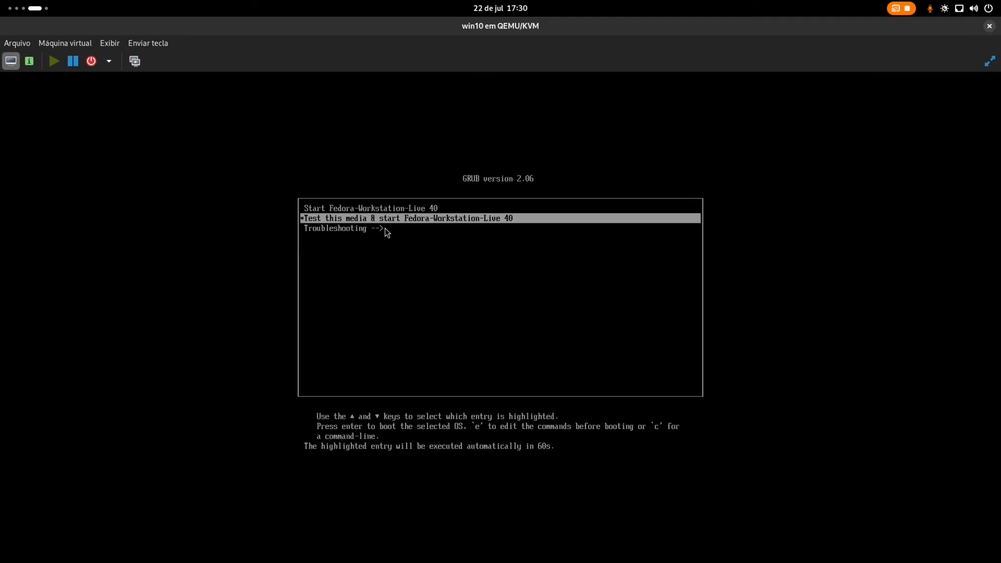
{"action": "key", "text": "Up"}
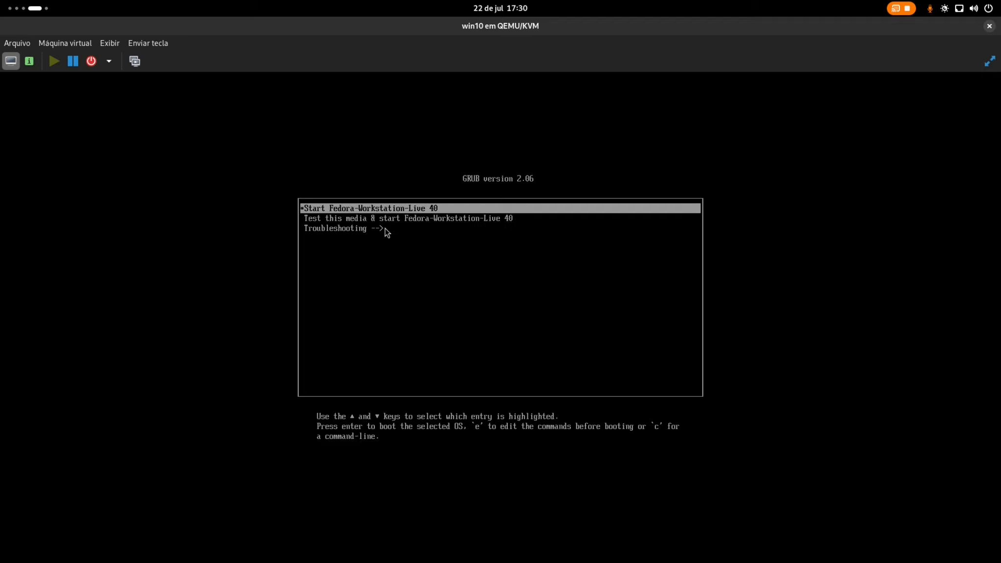
{"action": "key", "text": "Return"}
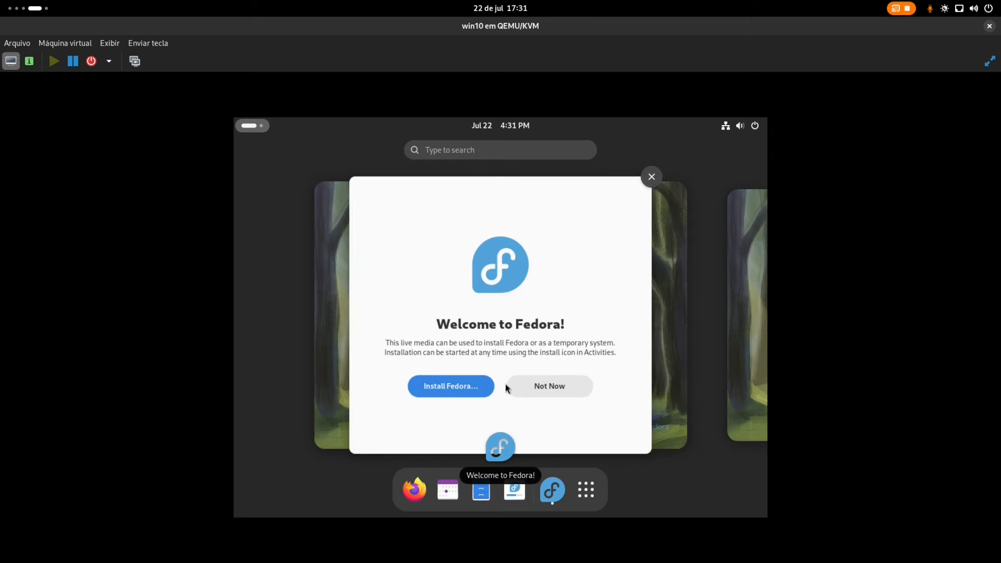
Dismiss the Fedora welcome window and open the live system's display settings
{"action": "left_click", "coordinate": [651, 177]}
{"action": "left_click", "coordinate": [460, 274]}
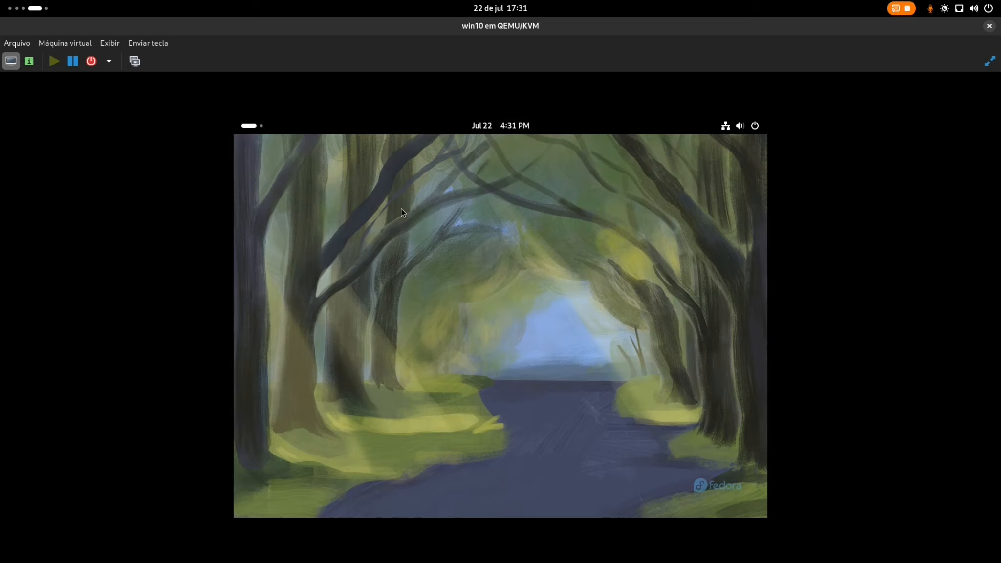
{"action": "right_click", "coordinate": [402, 211]}
{"action": "left_click", "coordinate": [418, 220]}
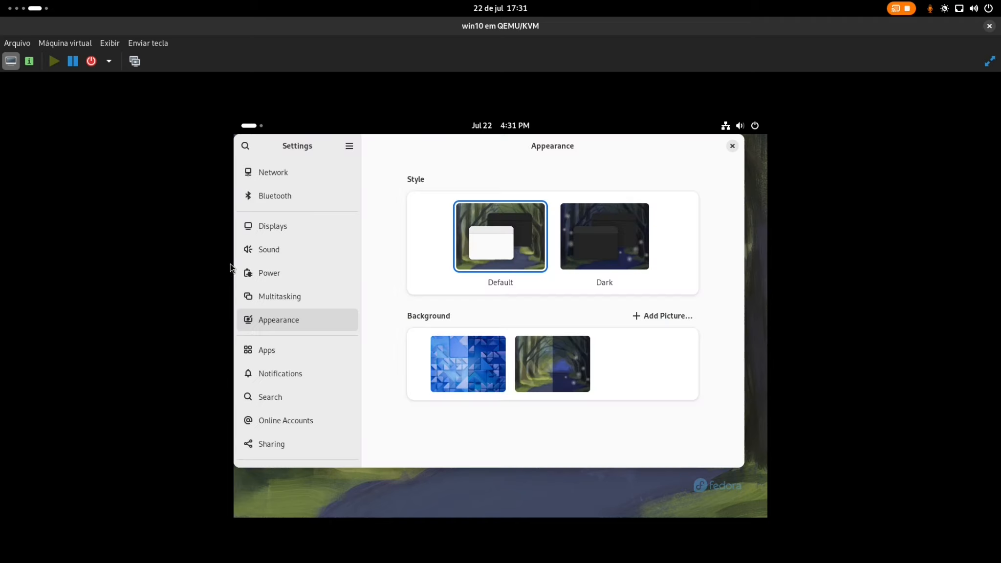
{"action": "left_click", "coordinate": [269, 229]}
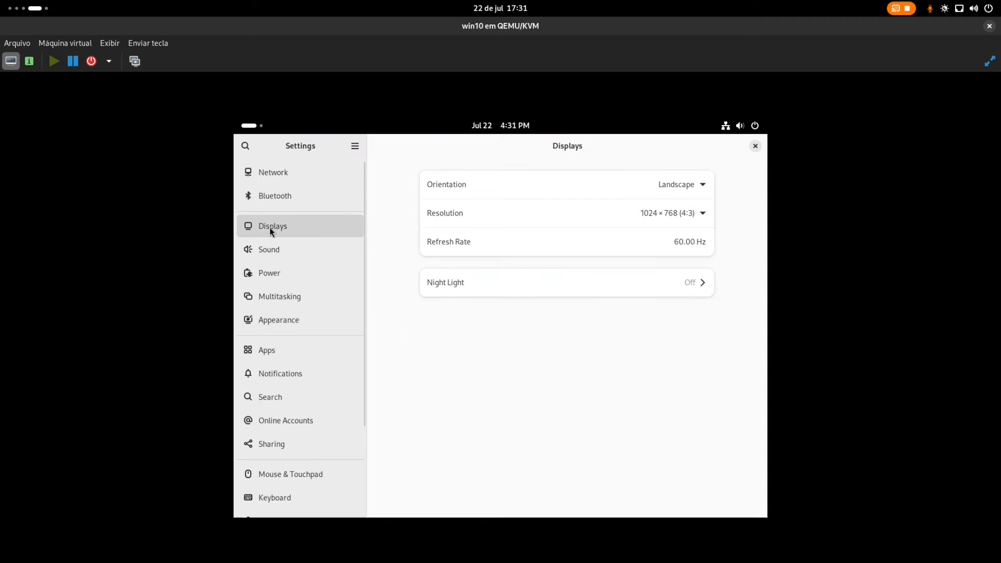
Set the display resolution to 1440 × 900 (16:10), keep the change and close the settings
{"action": "left_click", "coordinate": [613, 222]}
{"action": "scroll", "coordinate": [683, 275], "scroll_direction": "up", "scroll_amount": 3}
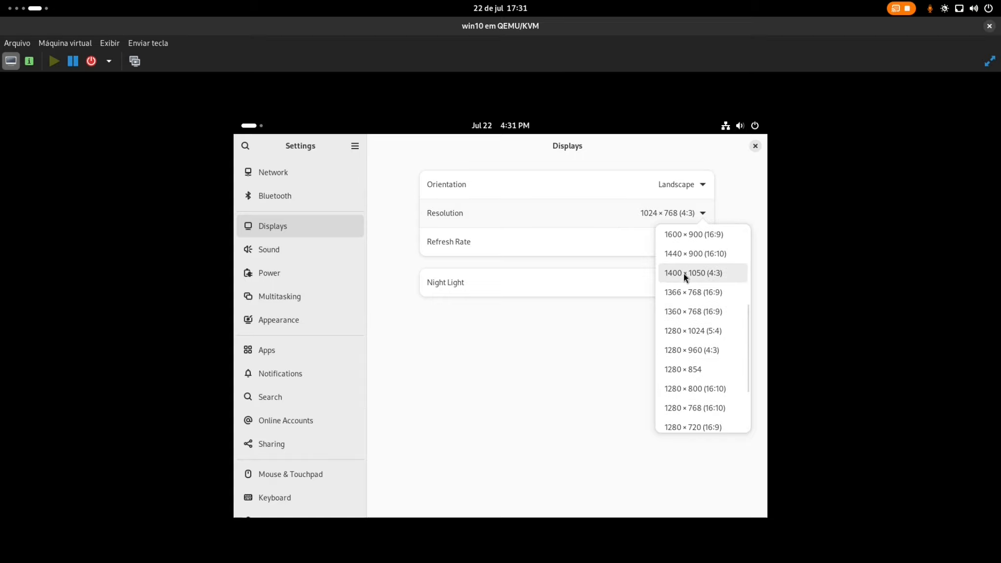
{"action": "left_click", "coordinate": [685, 257]}
{"action": "left_click", "coordinate": [747, 153]}
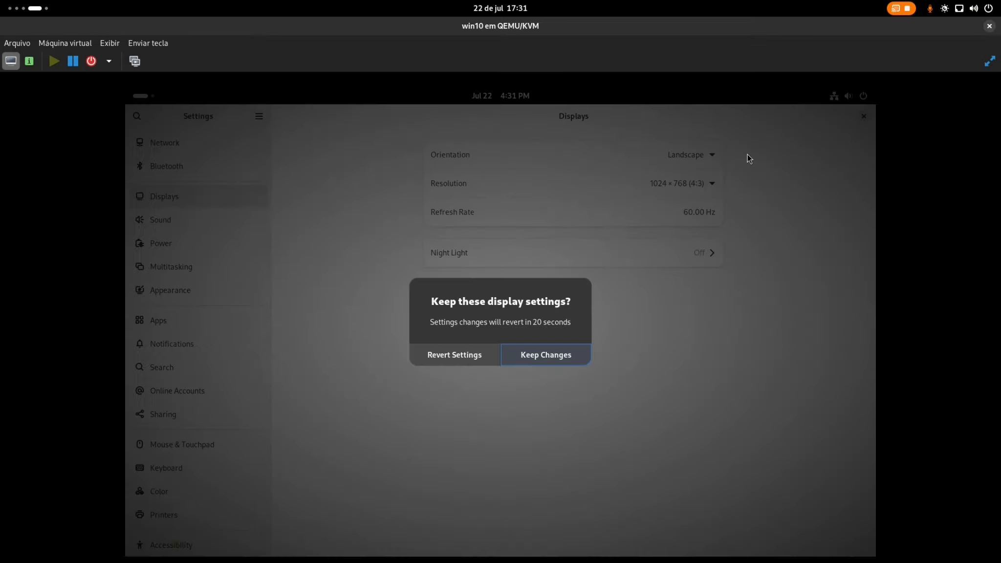
{"action": "left_click", "coordinate": [569, 353]}
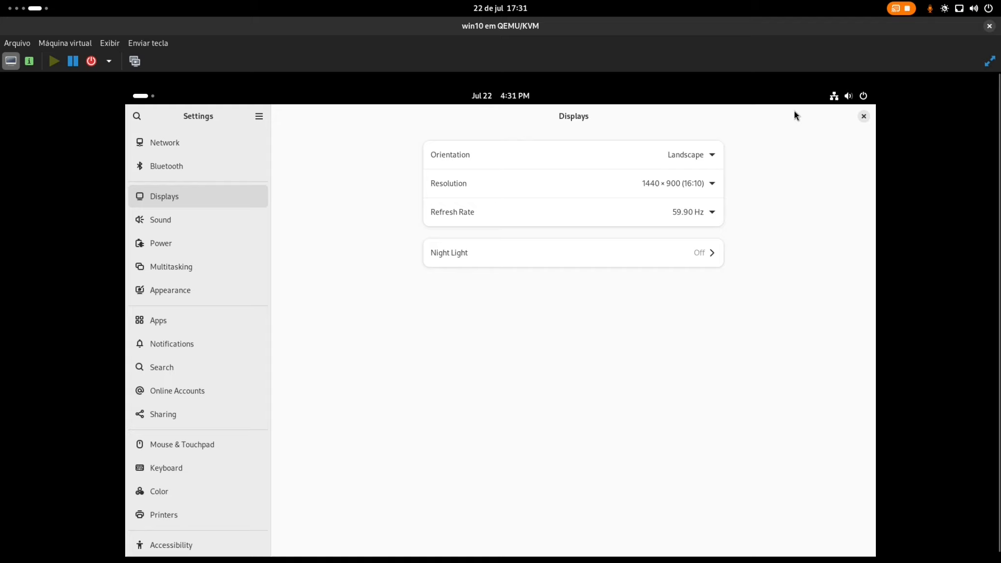
{"action": "left_click", "coordinate": [863, 116]}
Launch the Fedora installer and continue with Português (Brasil) as the installation language
{"action": "left_click", "coordinate": [153, 97]}
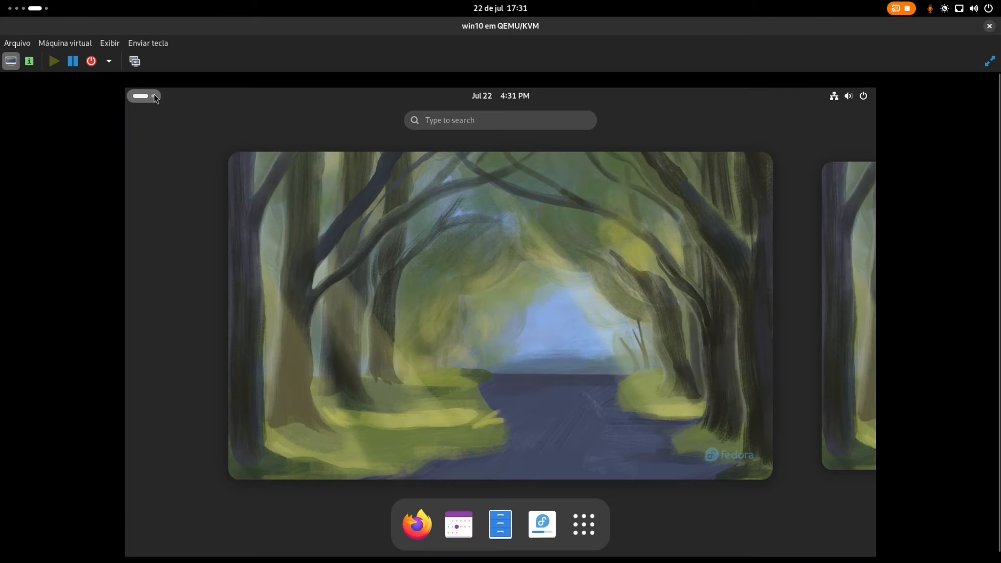
{"action": "left_click", "coordinate": [542, 526]}
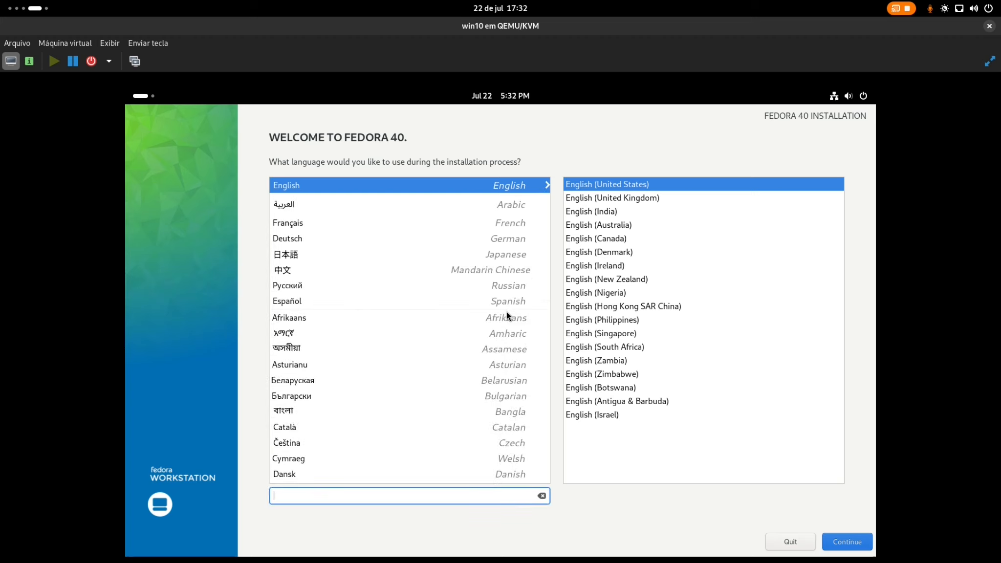
{"action": "type", "text": "por"}
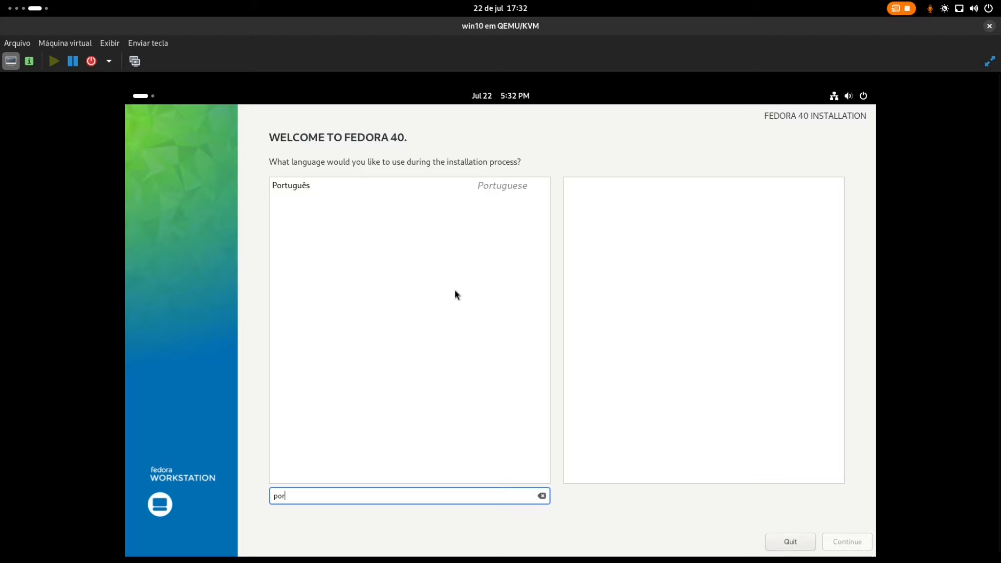
{"action": "left_click", "coordinate": [296, 187]}
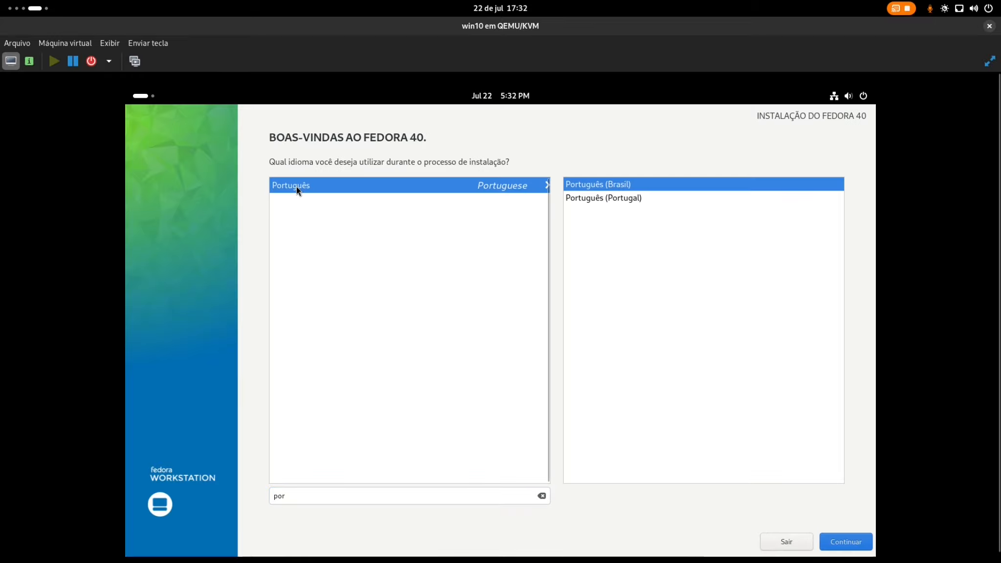
{"action": "left_click", "coordinate": [844, 546]}
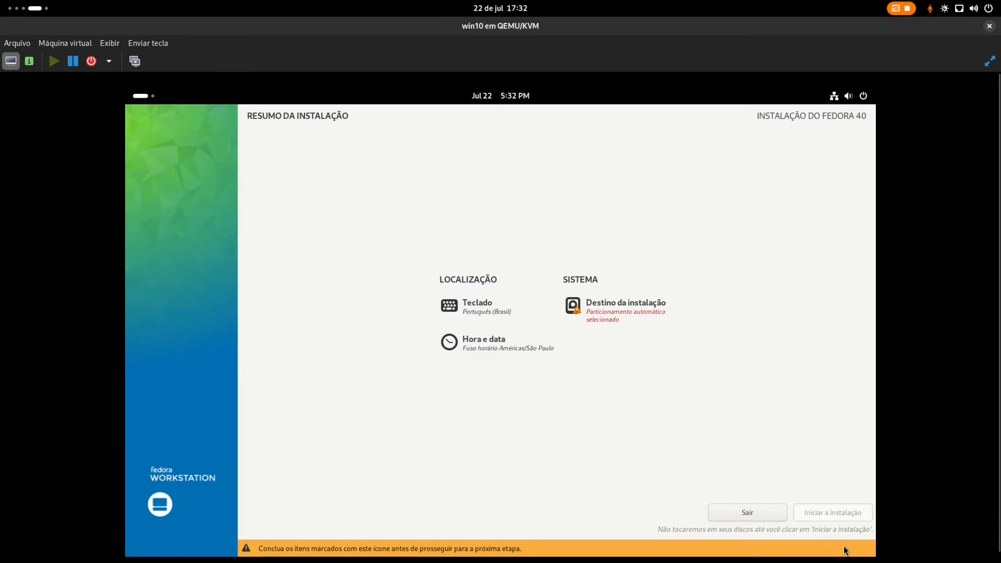
Open the installation destination, choose the Personalizada storage configuration and continue to manual partitioning
{"action": "left_click", "coordinate": [614, 305]}
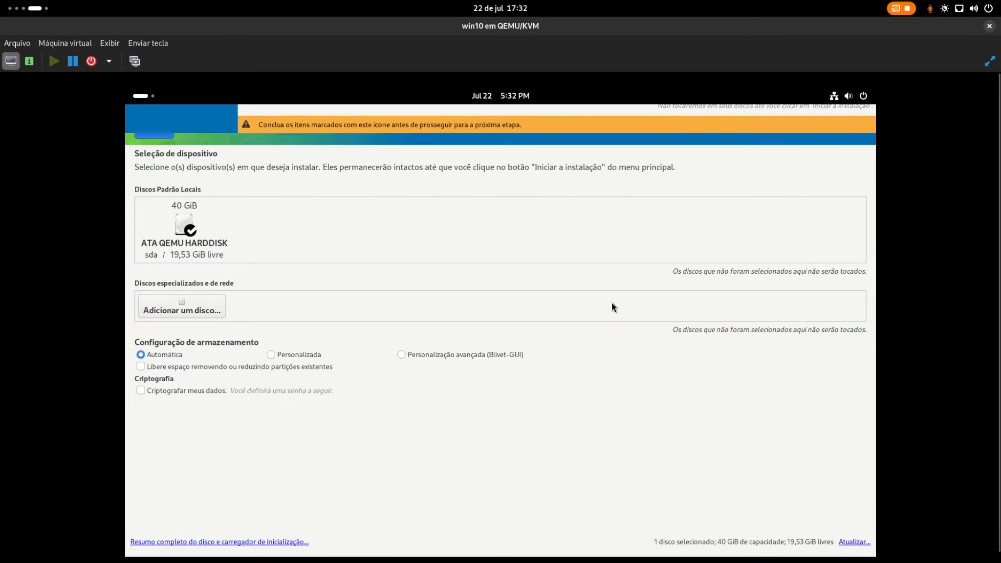
{"action": "left_click", "coordinate": [273, 355]}
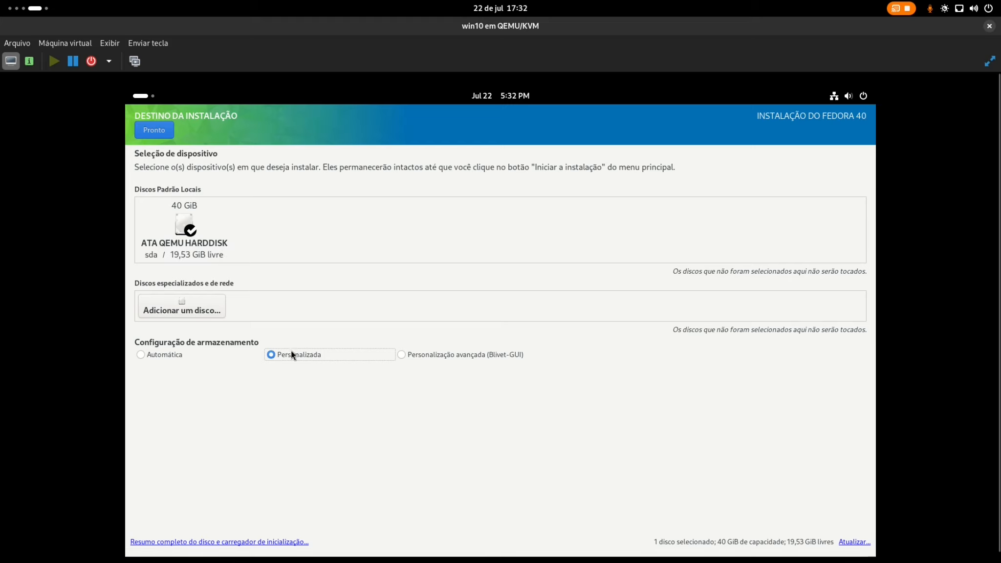
{"action": "left_click", "coordinate": [160, 132]}
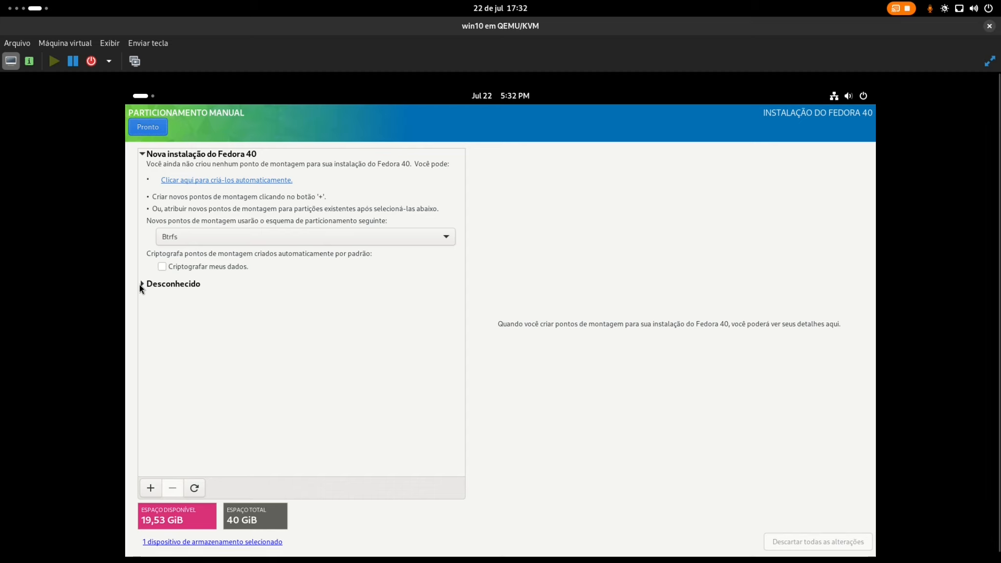
Expand the Desconhecido group and examine the disk's existing partitions, including sda4 and sda2
{"action": "left_click", "coordinate": [143, 283]}
{"action": "left_click", "coordinate": [143, 282]}
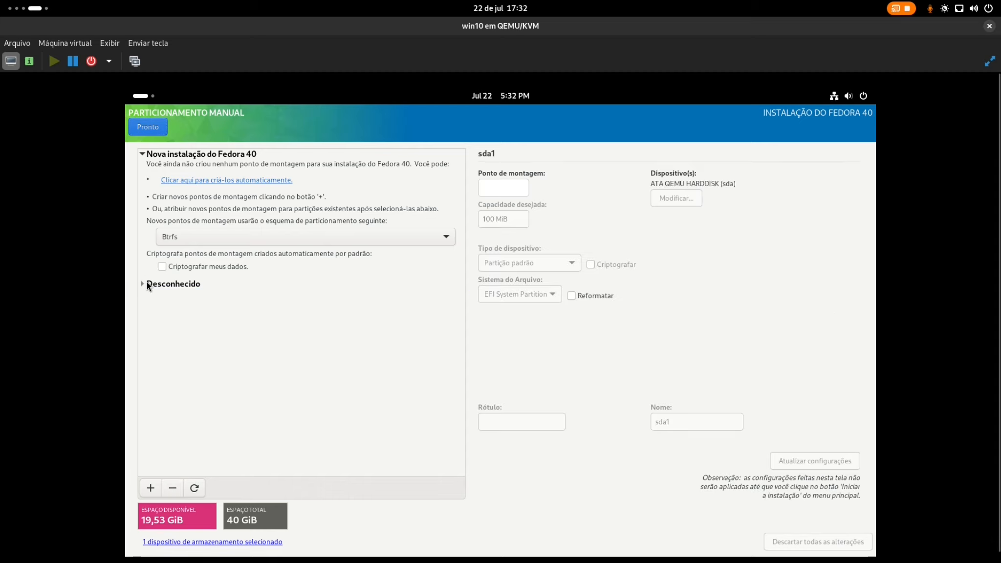
{"action": "left_click", "coordinate": [142, 282]}
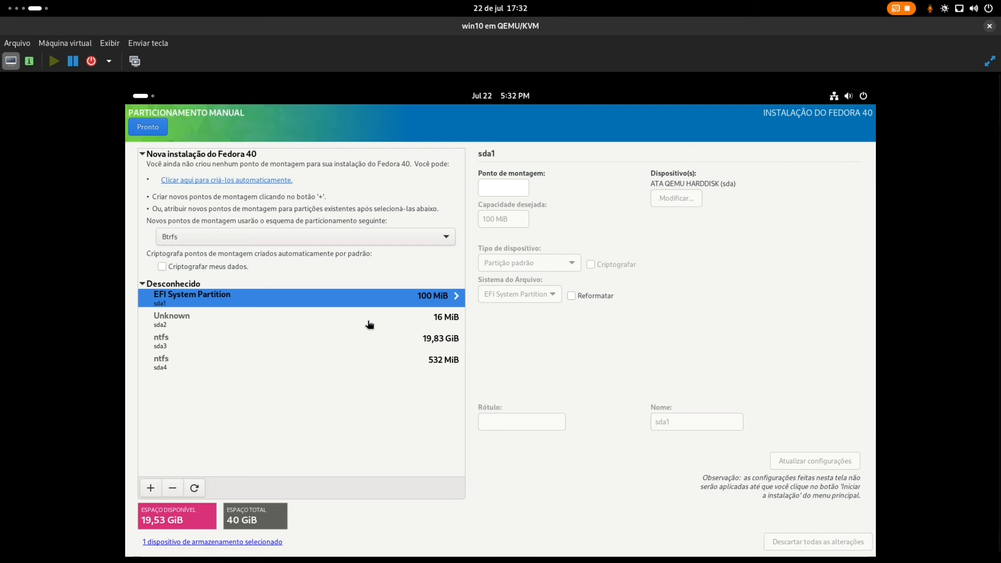
{"action": "left_click", "coordinate": [366, 361]}
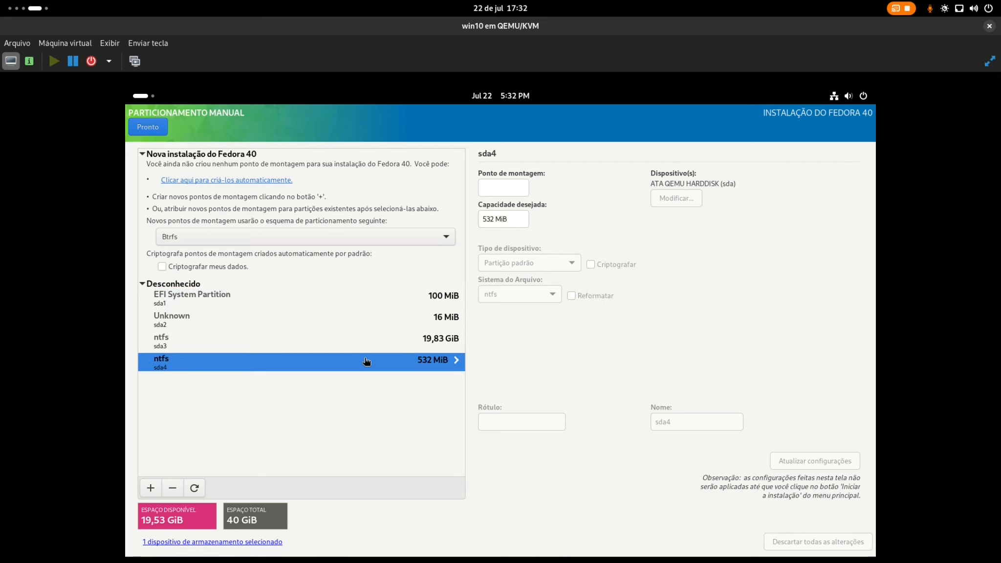
{"action": "left_click", "coordinate": [364, 317]}
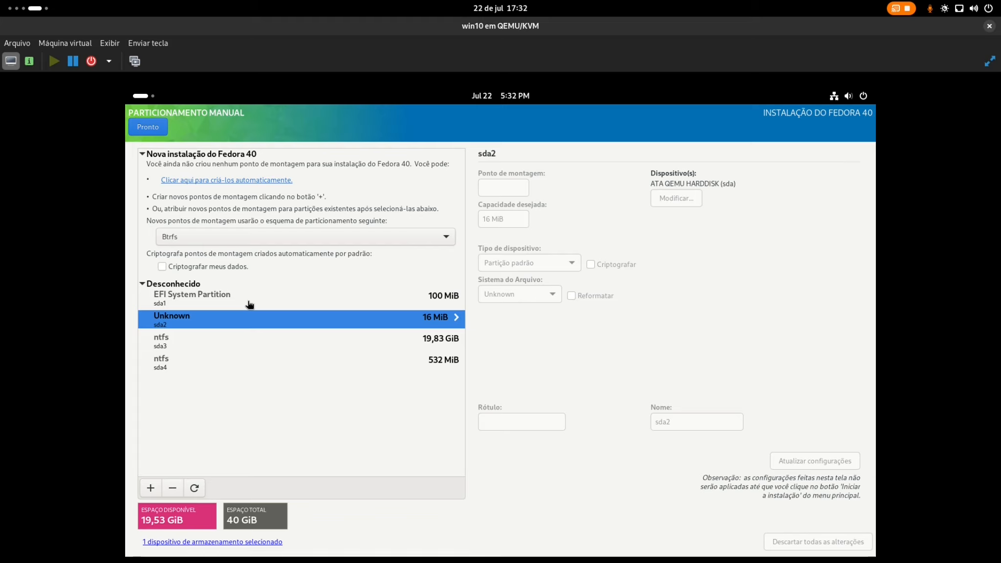
Add a /boot/efi mount point with a desired capacity of 500 MiB
{"action": "left_click", "coordinate": [151, 487]}
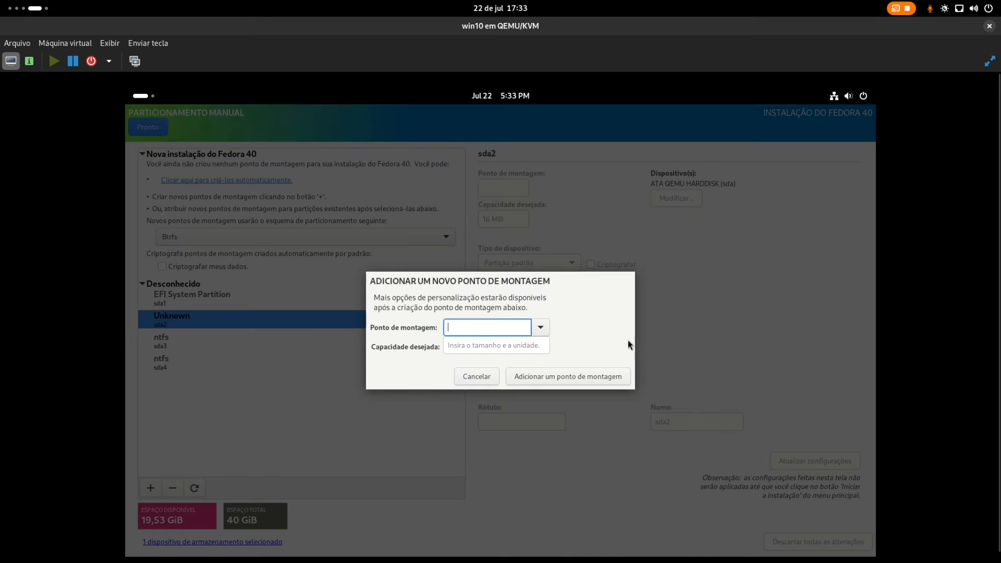
{"action": "left_click", "coordinate": [543, 327]}
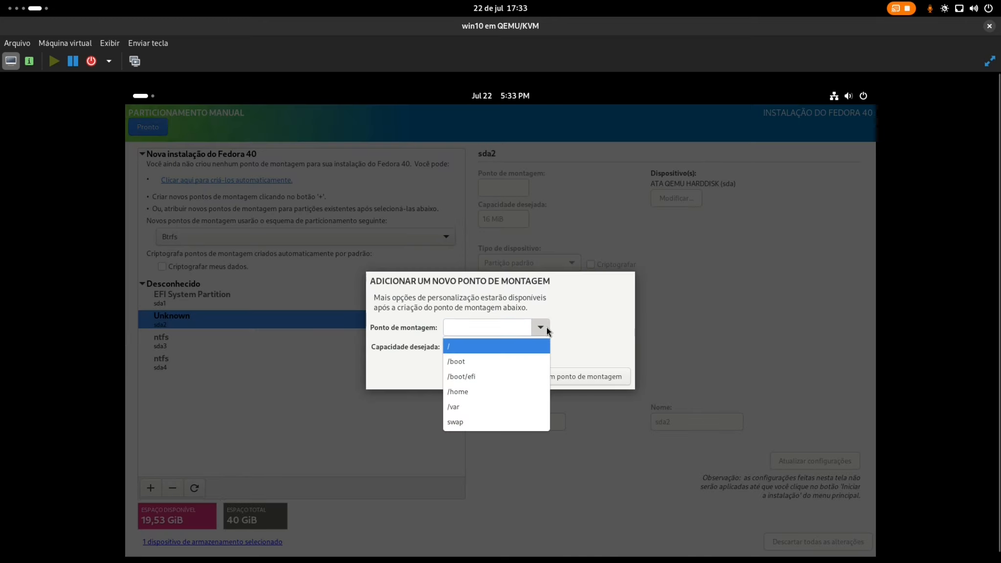
{"action": "left_click", "coordinate": [502, 377]}
{"action": "left_click", "coordinate": [476, 346]}
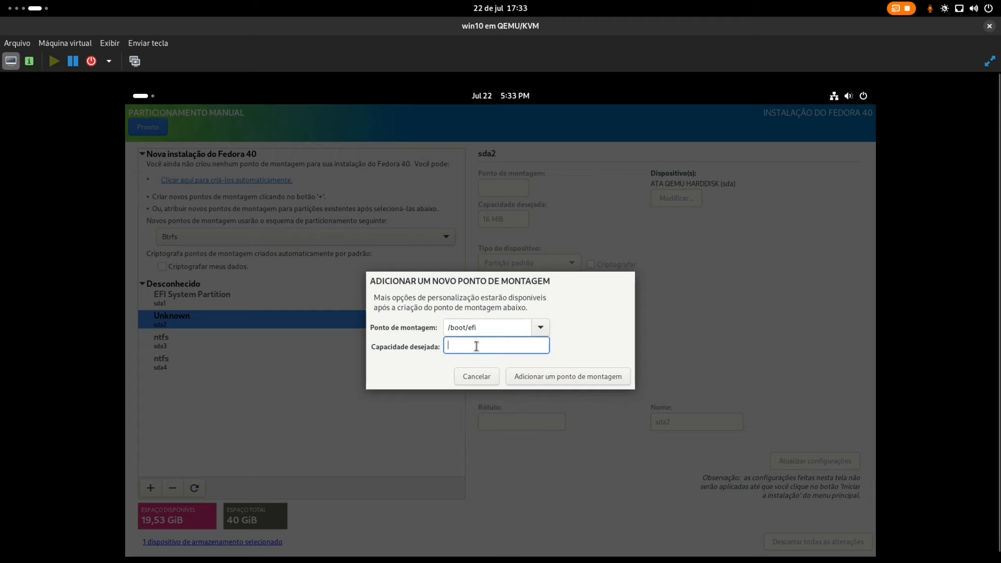
{"action": "type", "text": "500"}
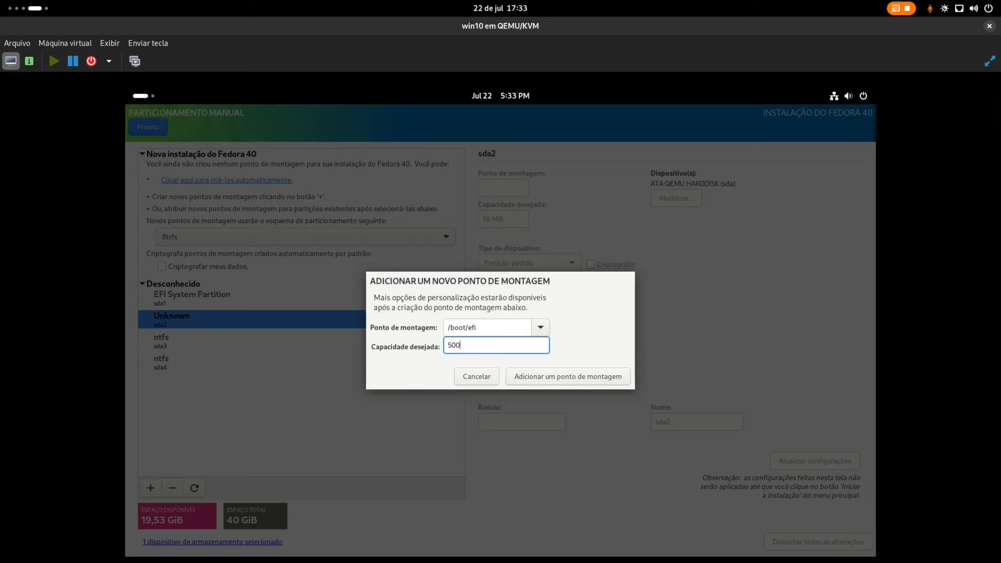
{"action": "type", "text": " mib"}
{"action": "left_click", "coordinate": [541, 327]}
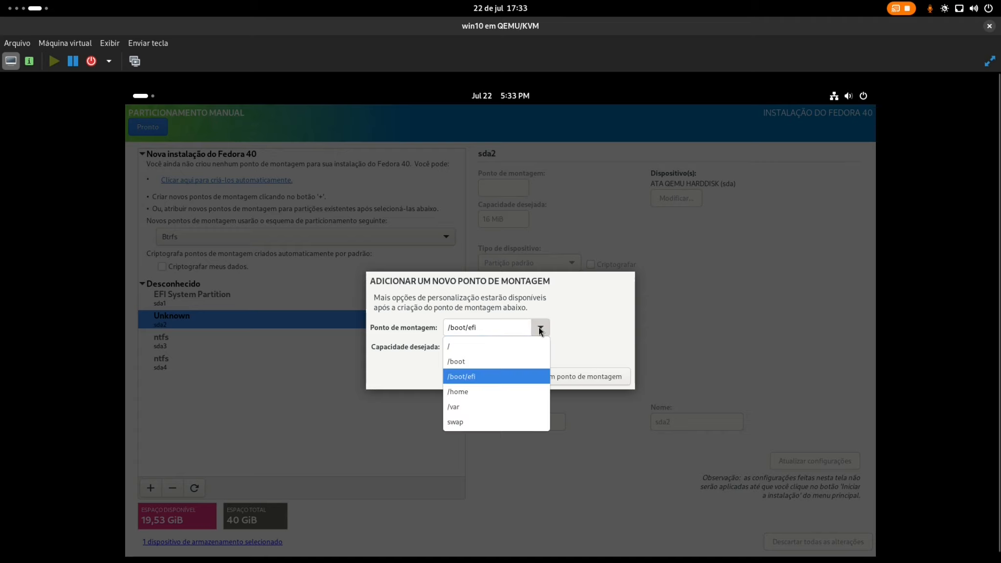
{"action": "left_click", "coordinate": [513, 377]}
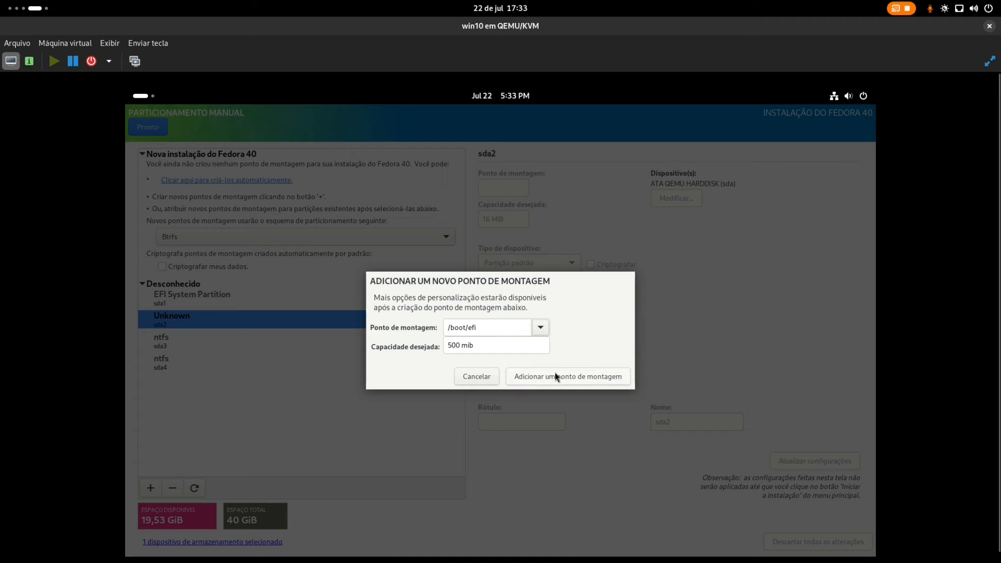
{"action": "left_click", "coordinate": [571, 377]}
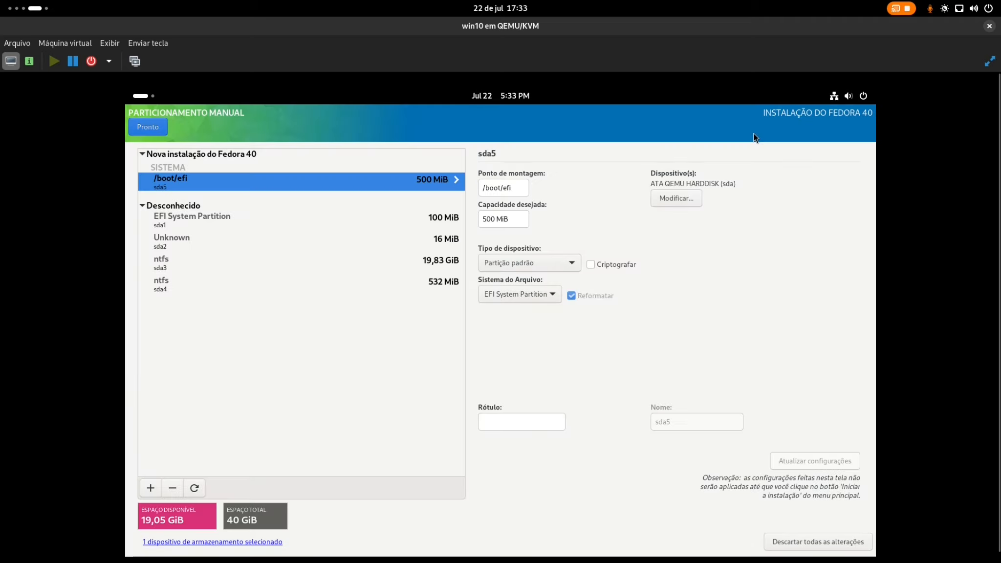
Add a root mount point (/) with the desired capacity left blank to use the remaining space
{"action": "left_click", "coordinate": [150, 485]}
{"action": "left_click", "coordinate": [541, 328]}
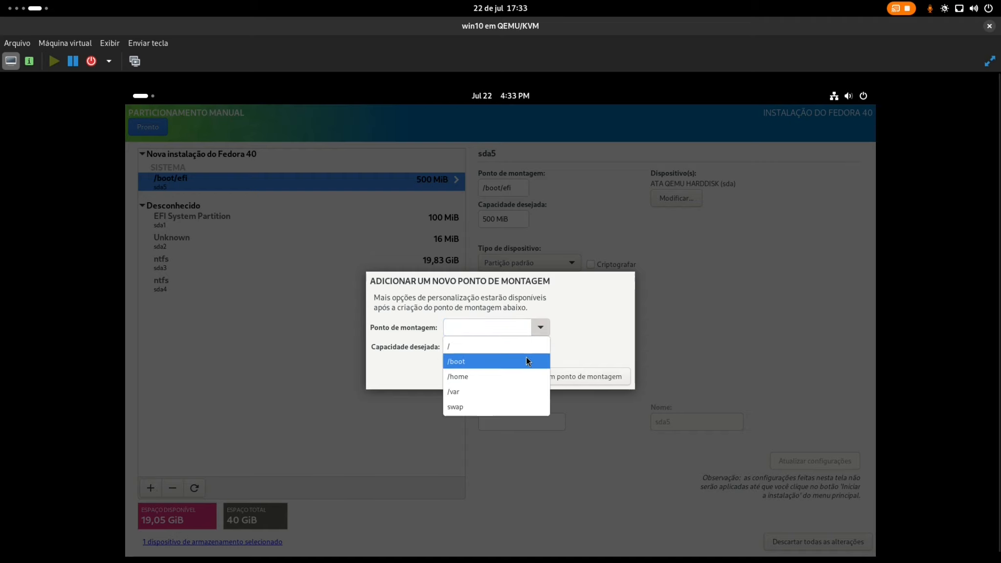
{"action": "left_click", "coordinate": [525, 347]}
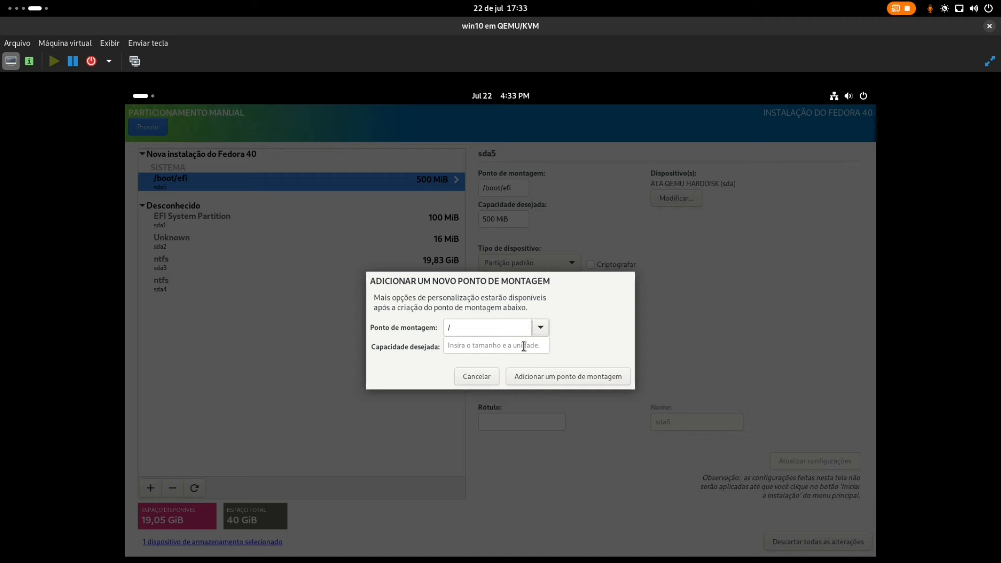
{"action": "left_click", "coordinate": [554, 376]}
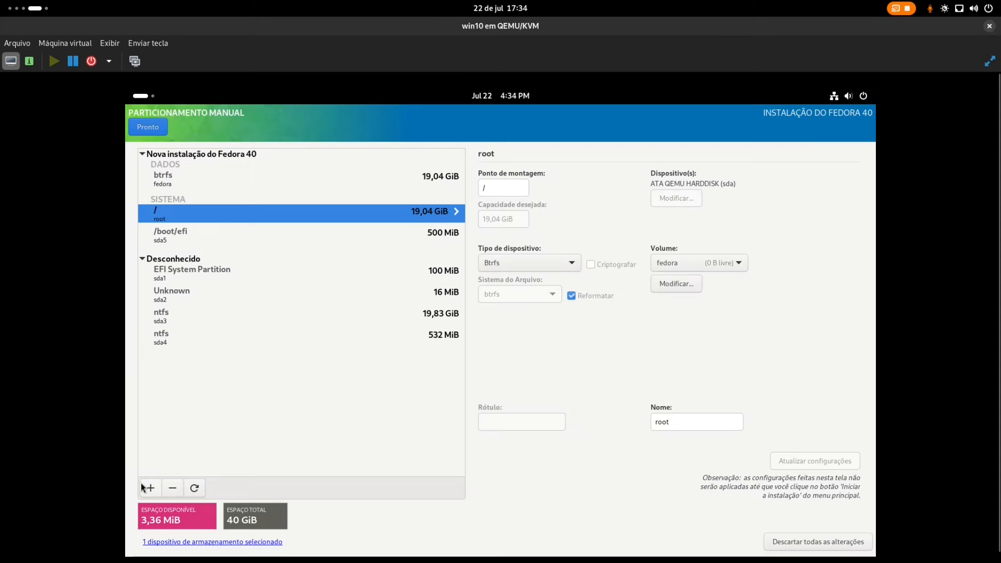
Add a /home mount point, leaving its desired capacity blank
{"action": "left_click", "coordinate": [150, 488]}
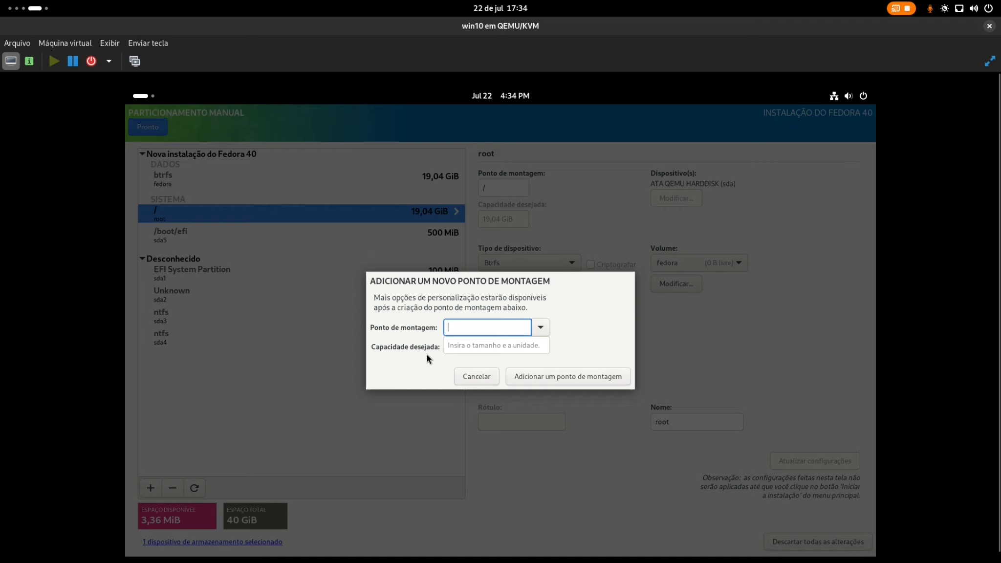
{"action": "left_click", "coordinate": [544, 333]}
{"action": "left_click", "coordinate": [518, 361]}
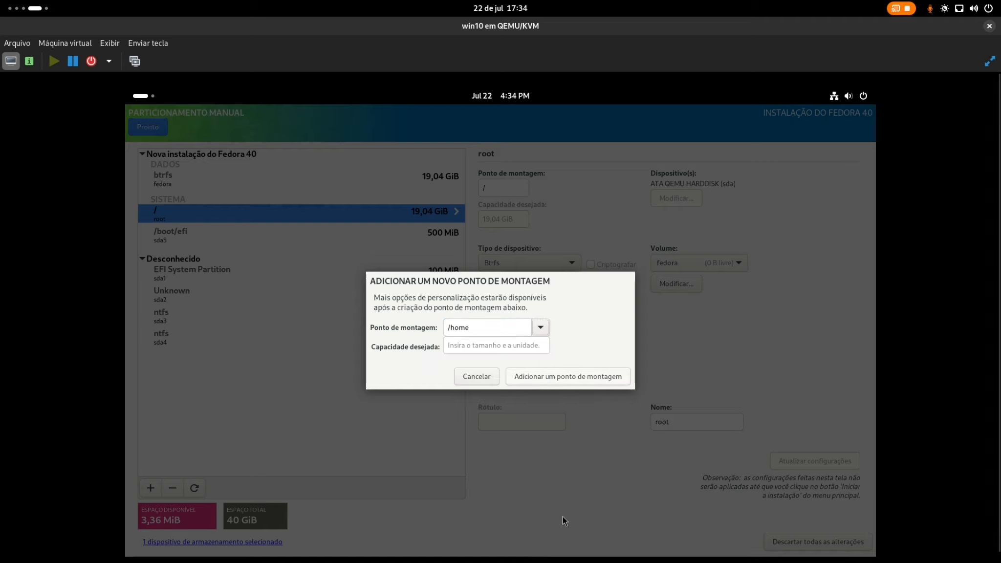
{"action": "left_click", "coordinate": [557, 378]}
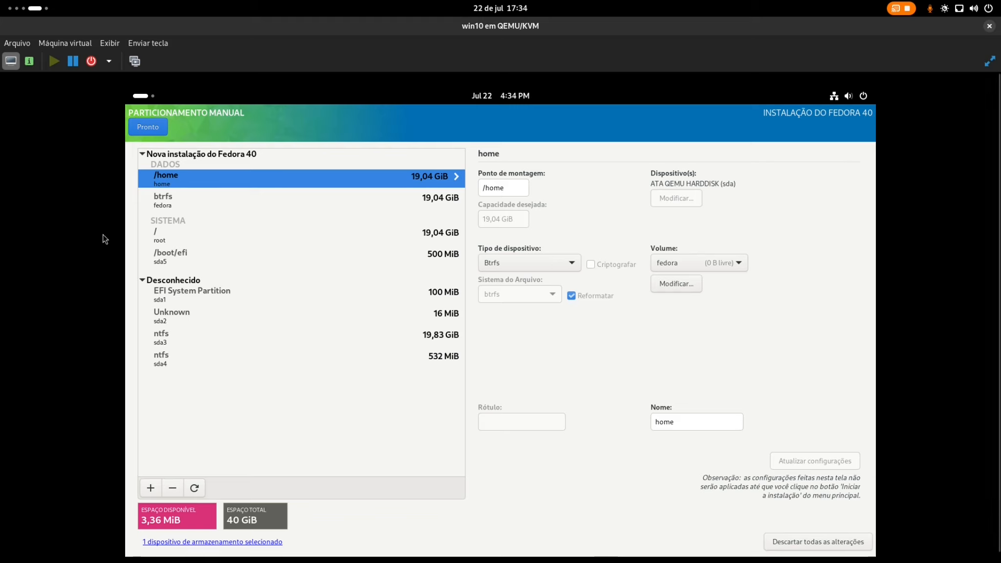
Finish manual partitioning, accept the summary of changes and start the Fedora installation
{"action": "left_click", "coordinate": [137, 130]}
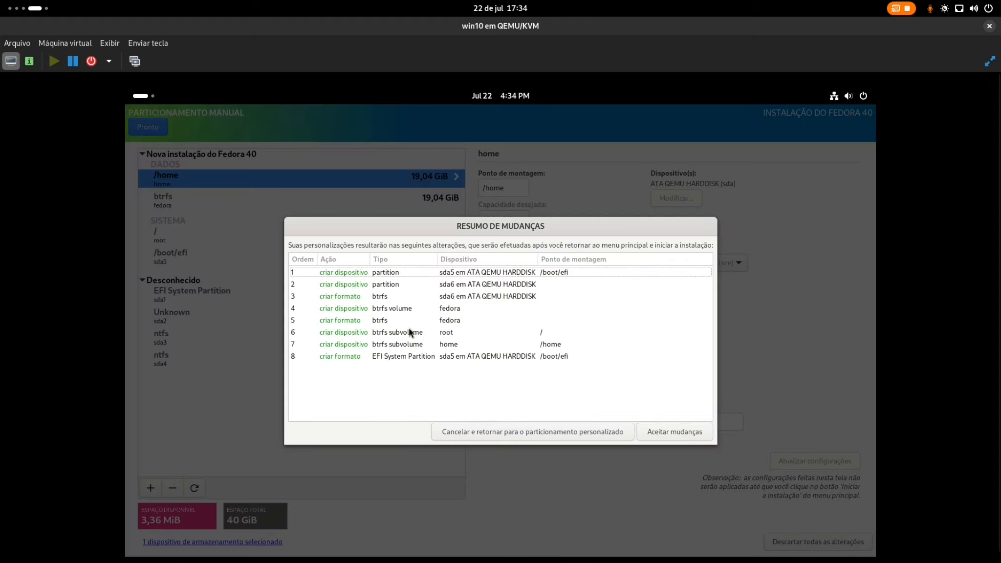
{"action": "left_click", "coordinate": [667, 432]}
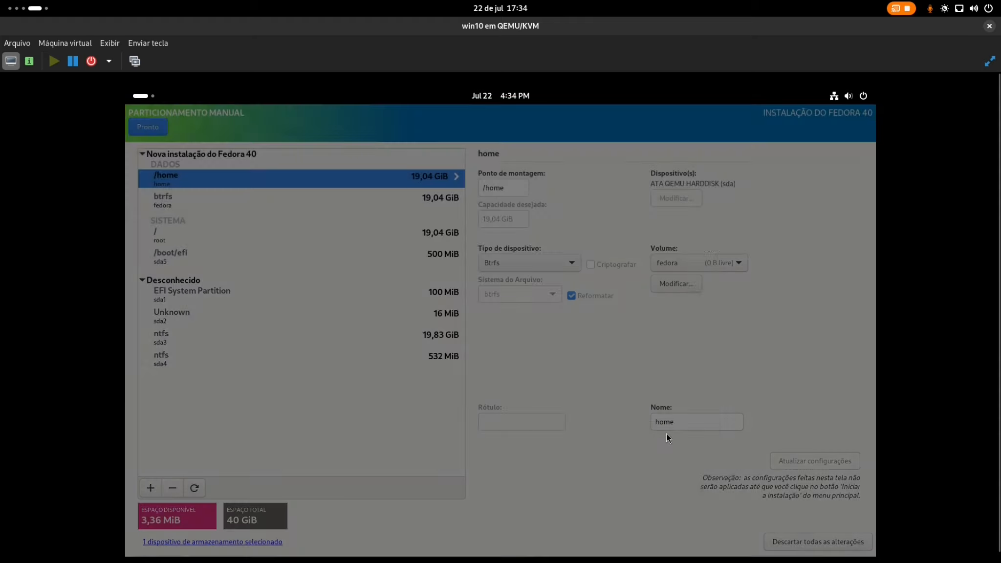
{"action": "left_click", "coordinate": [816, 527]}
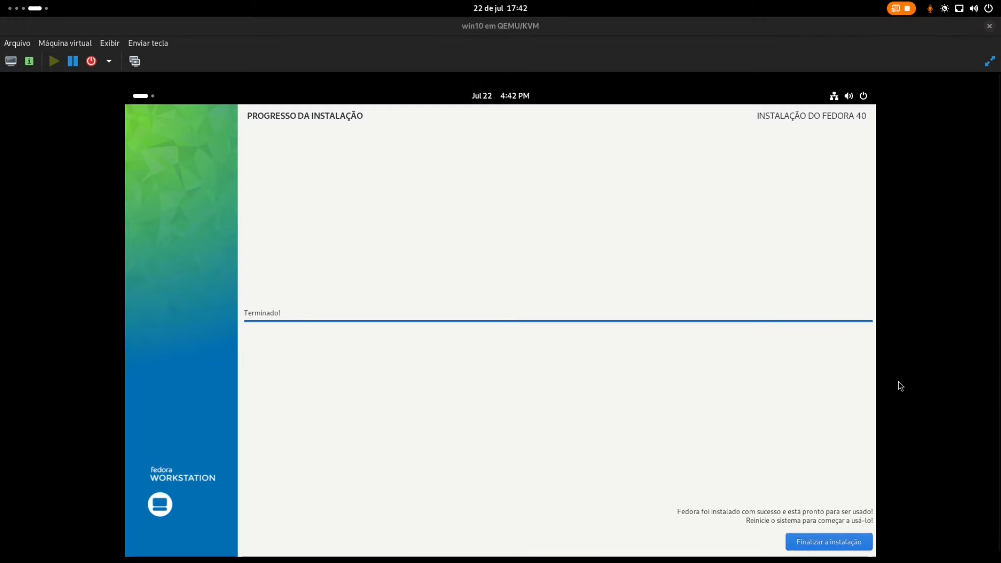
Close the finished Fedora installer and power off the live system
{"action": "left_click", "coordinate": [822, 542]}
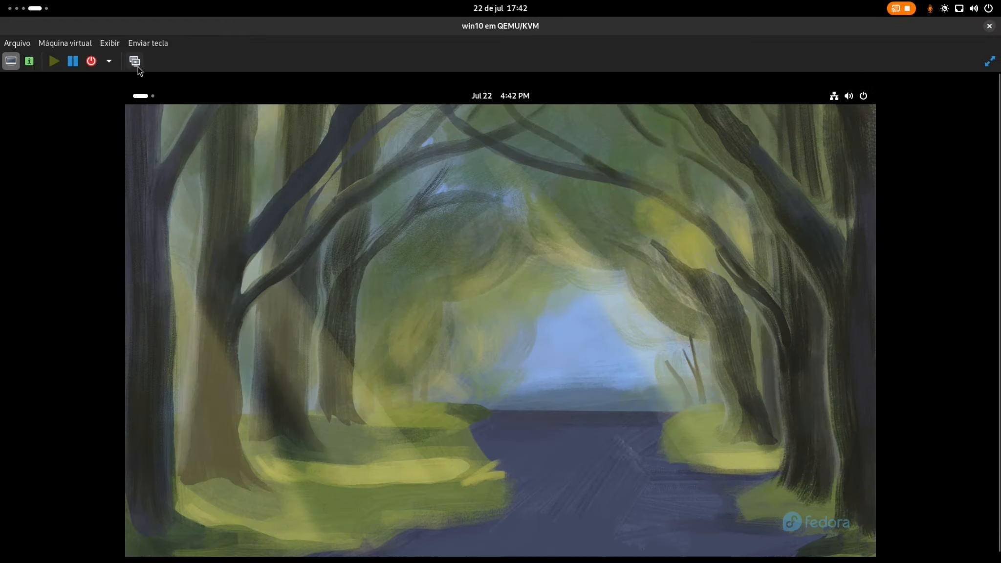
{"action": "left_click", "coordinate": [849, 96]}
{"action": "left_click", "coordinate": [852, 127]}
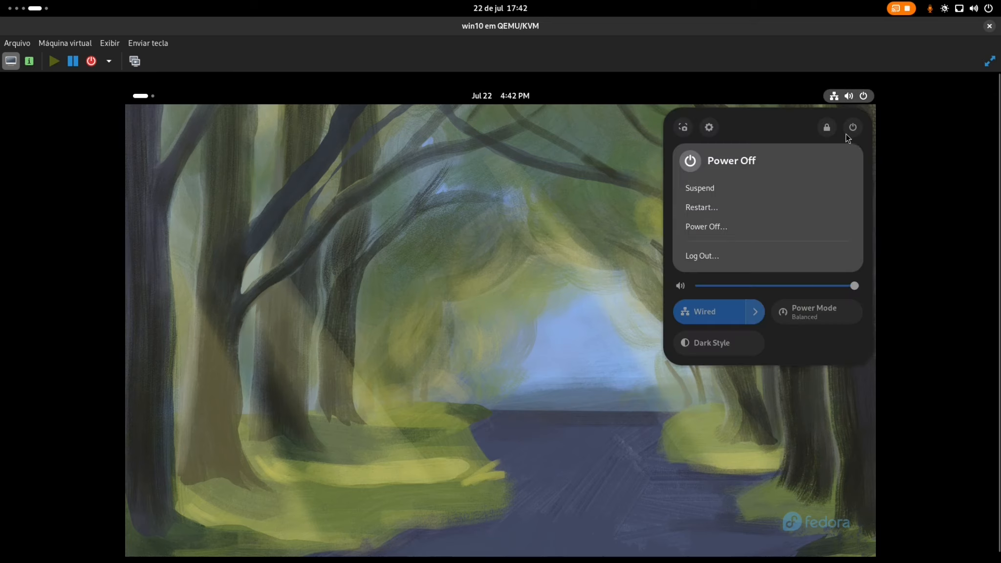
{"action": "left_click", "coordinate": [706, 226]}
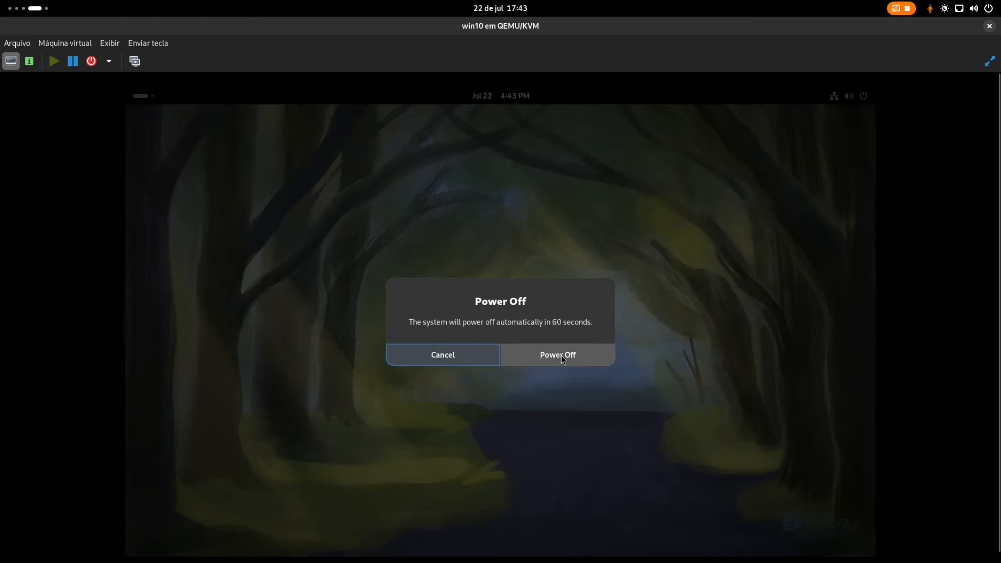
{"action": "left_click", "coordinate": [562, 355]}
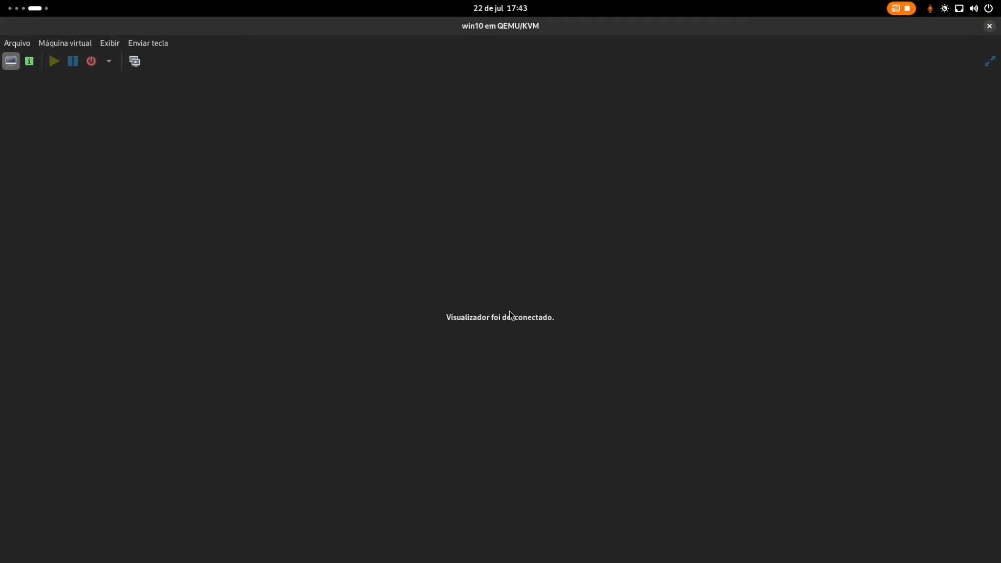
Place Disco SATA 1 above CDROM SATA 1 in the virtual machine's boot order and apply the change
{"action": "left_click", "coordinate": [29, 60]}
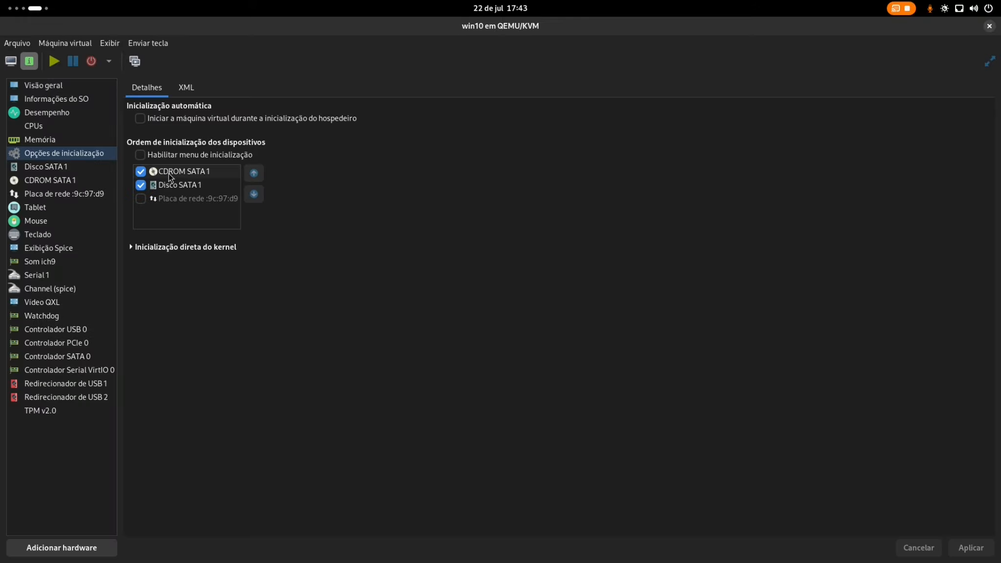
{"action": "left_click", "coordinate": [177, 186]}
{"action": "left_click", "coordinate": [254, 174]}
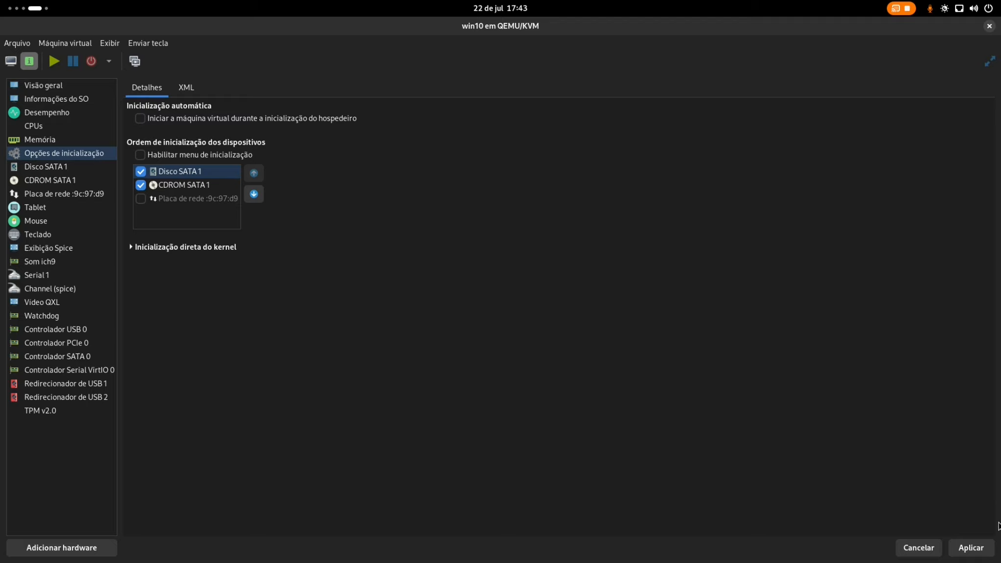
{"action": "left_click", "coordinate": [971, 548]}
Start the virtual machine and show its graphical console
{"action": "left_click", "coordinate": [54, 61]}
{"action": "left_click", "coordinate": [11, 60]}
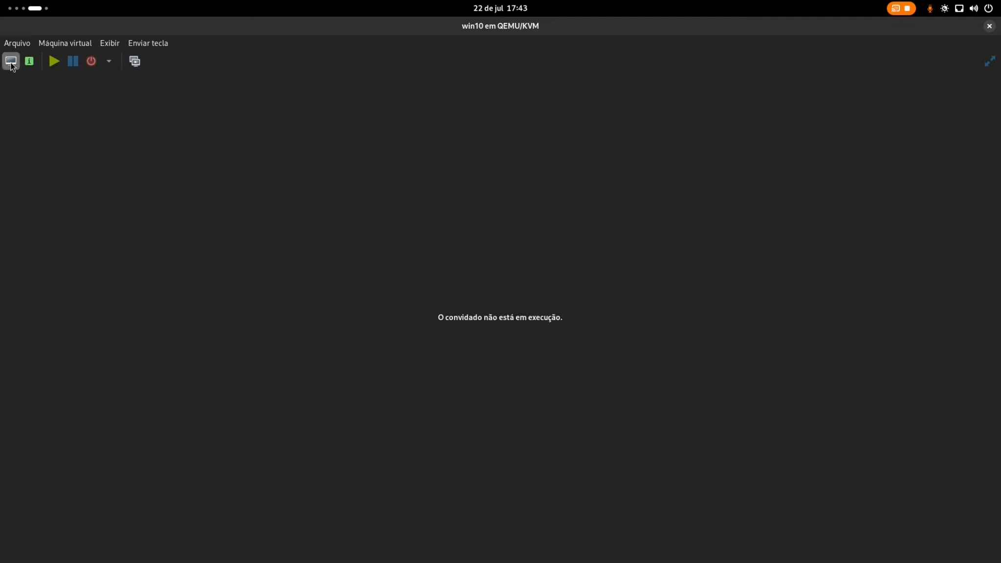